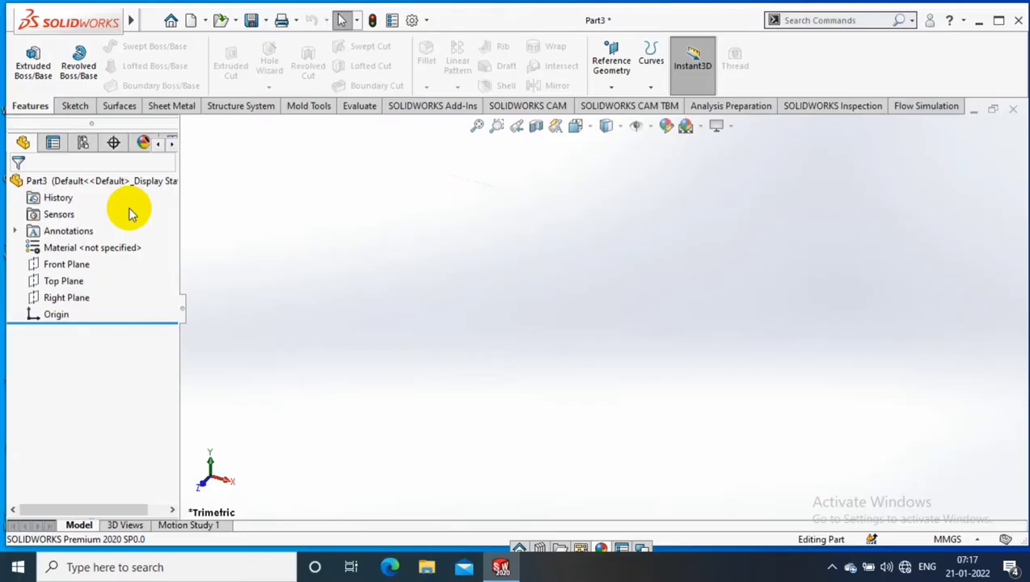
On the Front Plane, sketch two concentric circles centred on the origin.
left_click(92, 262)
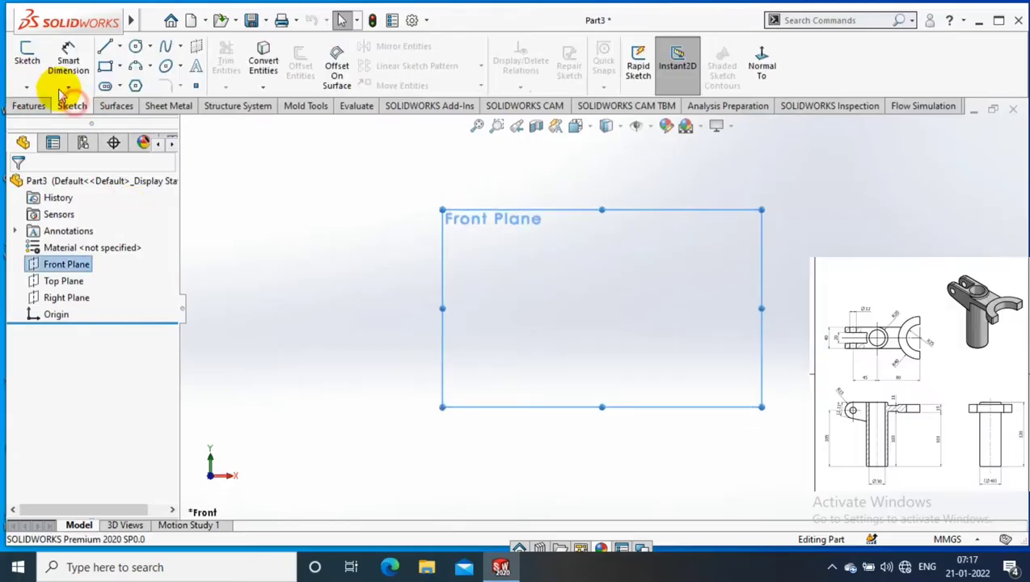
left_click(27, 61)
left_click(135, 46)
mouse_move(602, 307)
left_mouse_down()
mouse_move(667, 307)
mouse_move(647, 307)
left_mouse_up()
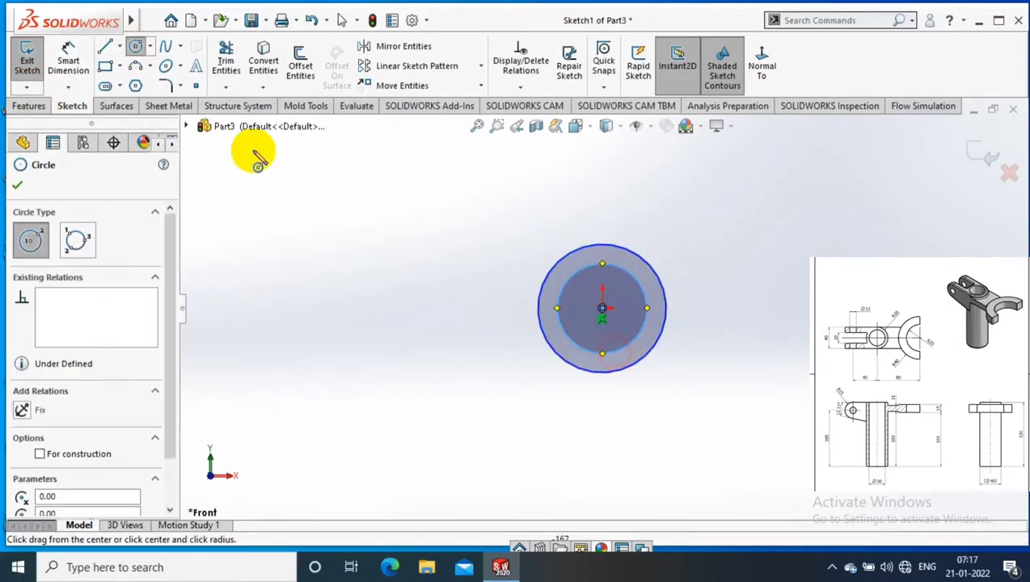
left_click(68, 65)
Dimension the outer circle Ø40 and the inner circle Ø30.
left_click(521, 264)
left_click(480, 270)
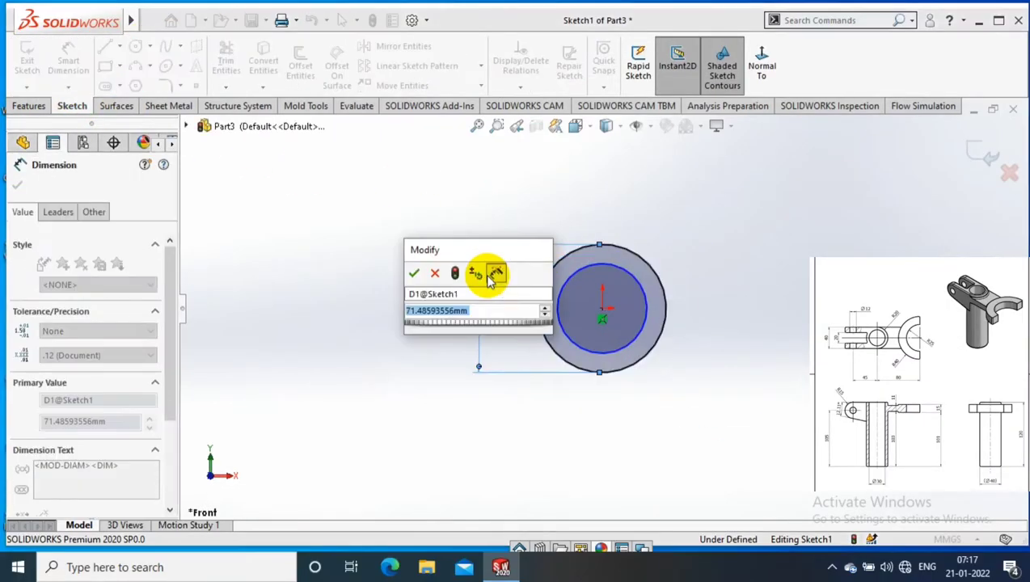
type("40")
key("Return")
left_click(587, 343)
left_click(594, 429)
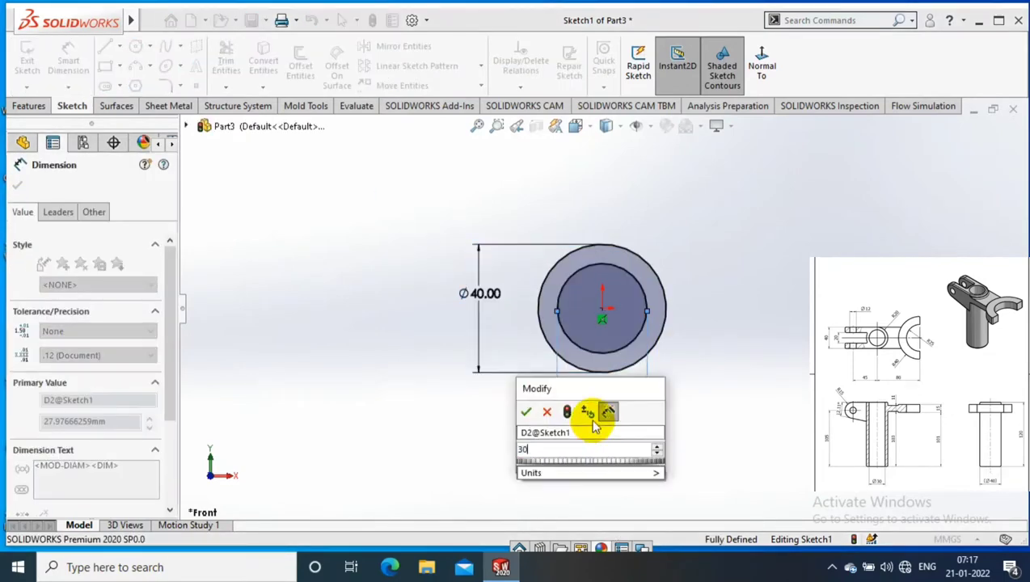
type("30")
key("Return")
Extrude the ring sketch 116 mm into a tube.
left_click(30, 105)
left_click(32, 63)
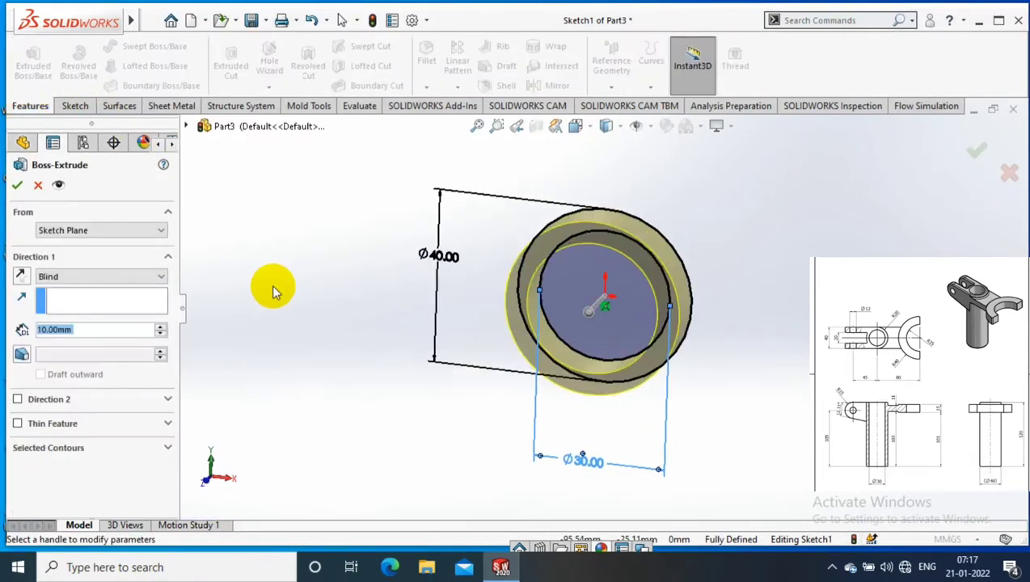
type("116")
key("Return")
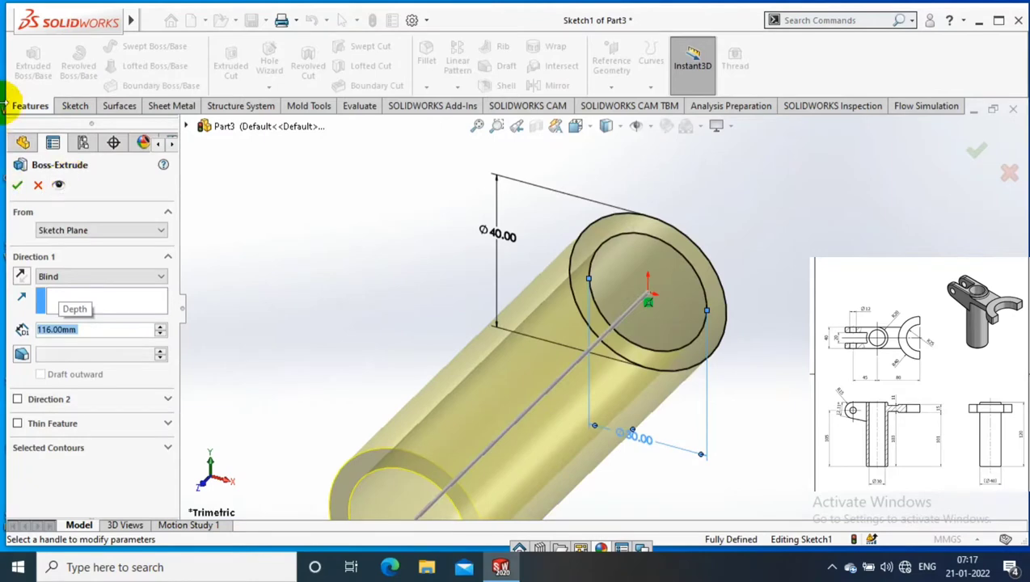
left_click(17, 186)
Orbit the tube, then view the Top Plane head-on.
mouse_move(292, 184)
middle_mouse_down()
mouse_move(665, 349)
mouse_move(655, 271)
middle_mouse_up()
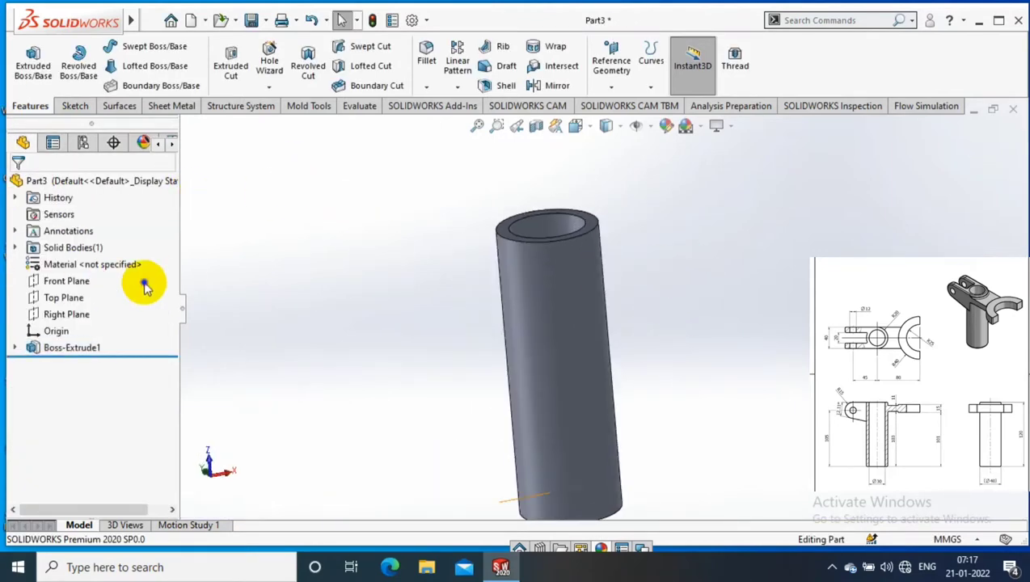
left_click(63, 298)
key("ctrl+8")
Show hidden edges dashed and draw a line along the tube's top edge extending left.
key("l")
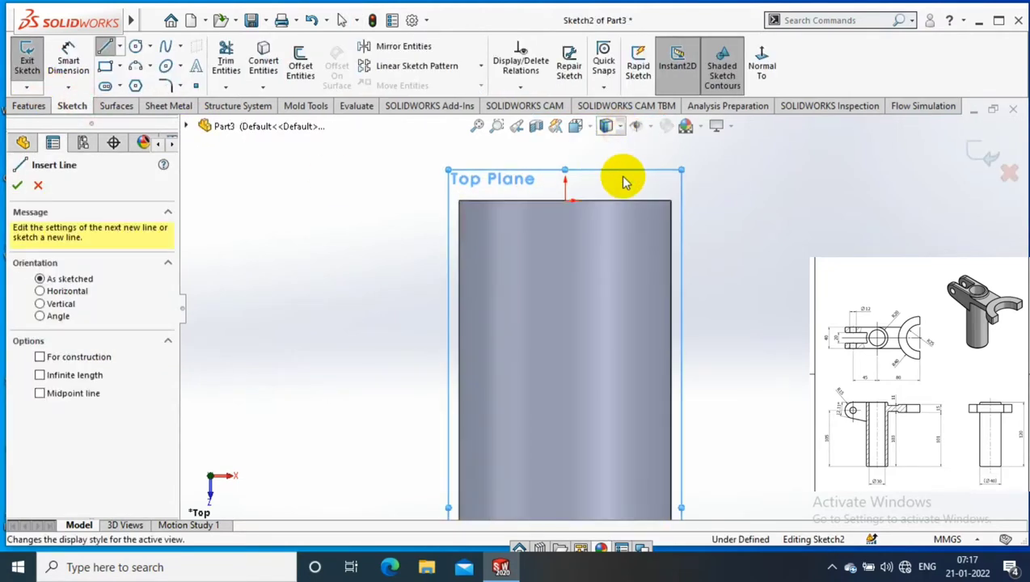
left_click(619, 126)
left_click(609, 209)
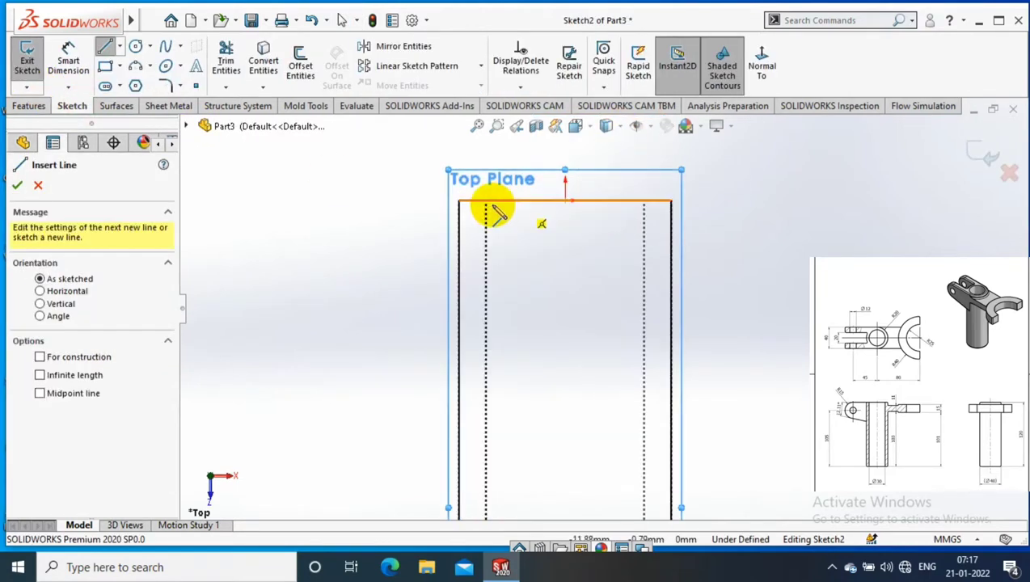
left_click(482, 200)
left_click(300, 200)
key("Escape")
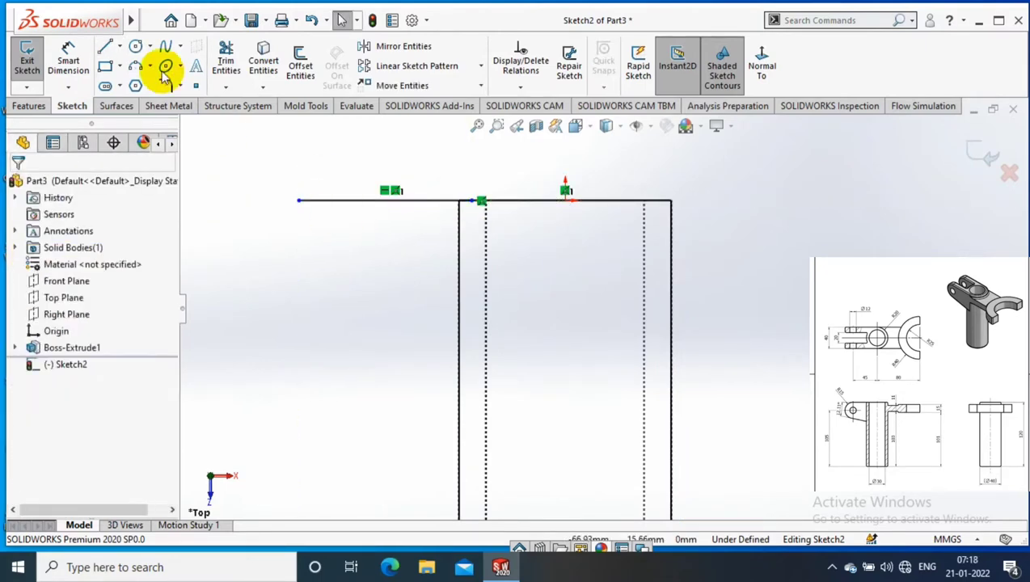
Draw a Ø30 circle to the left of the tube.
left_click(166, 67)
left_click(303, 264)
left_click(261, 257)
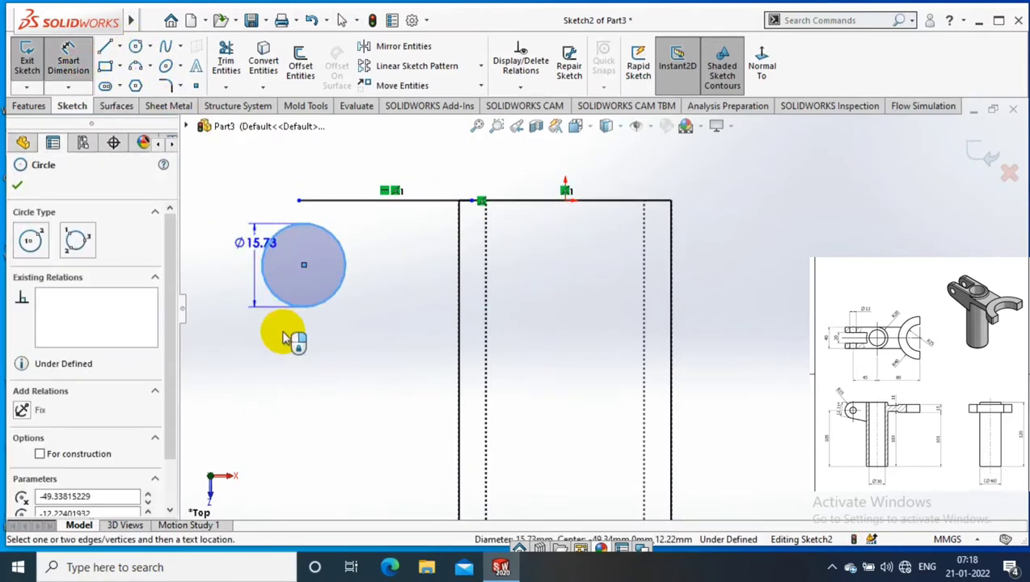
left_click(299, 378)
type("30")
key("Return")
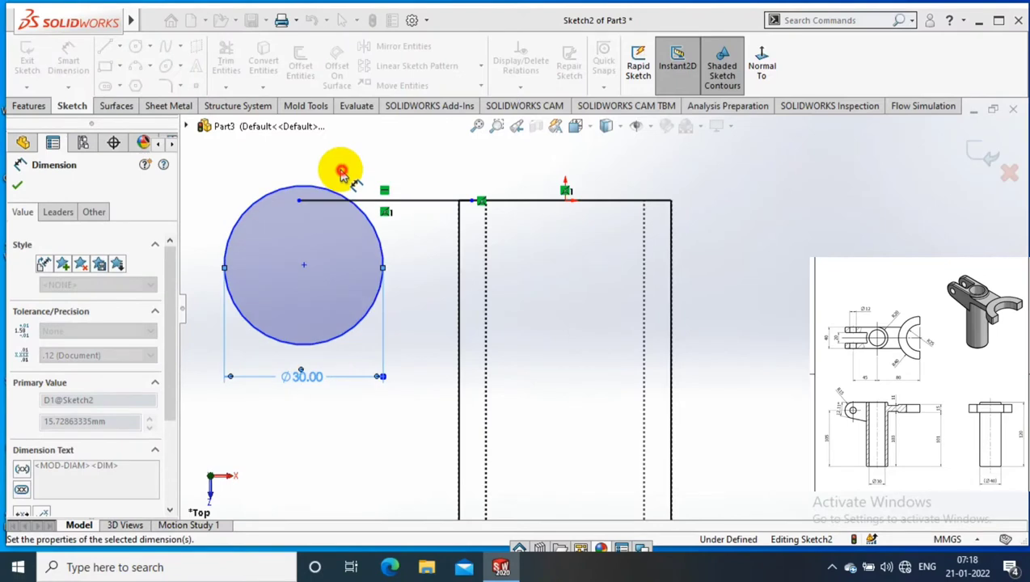
left_click(342, 174)
Make the Ø30 circle tangent to the top line.
left_click(320, 187)
left_click(315, 202, "ctrl")
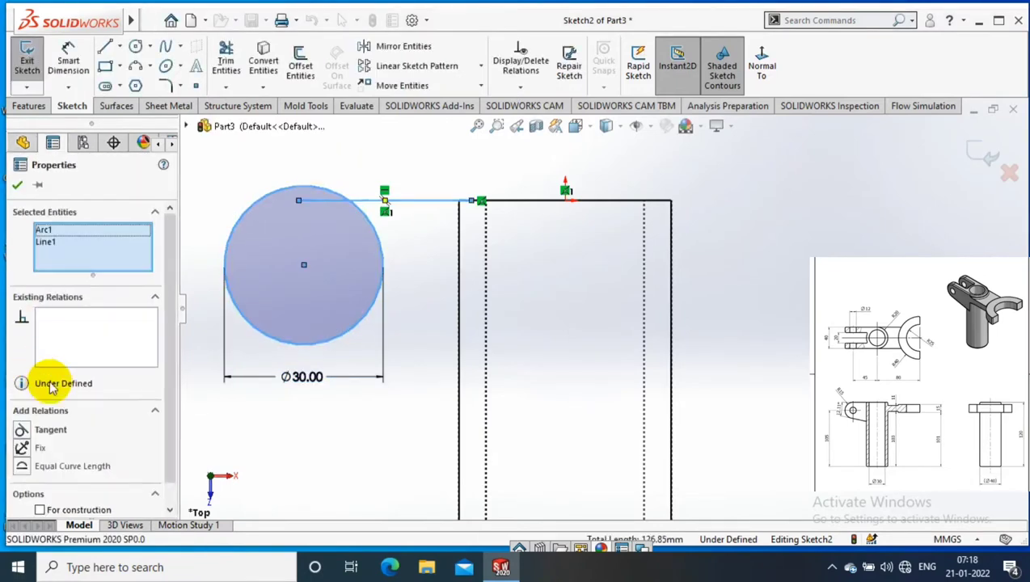
left_click(42, 431)
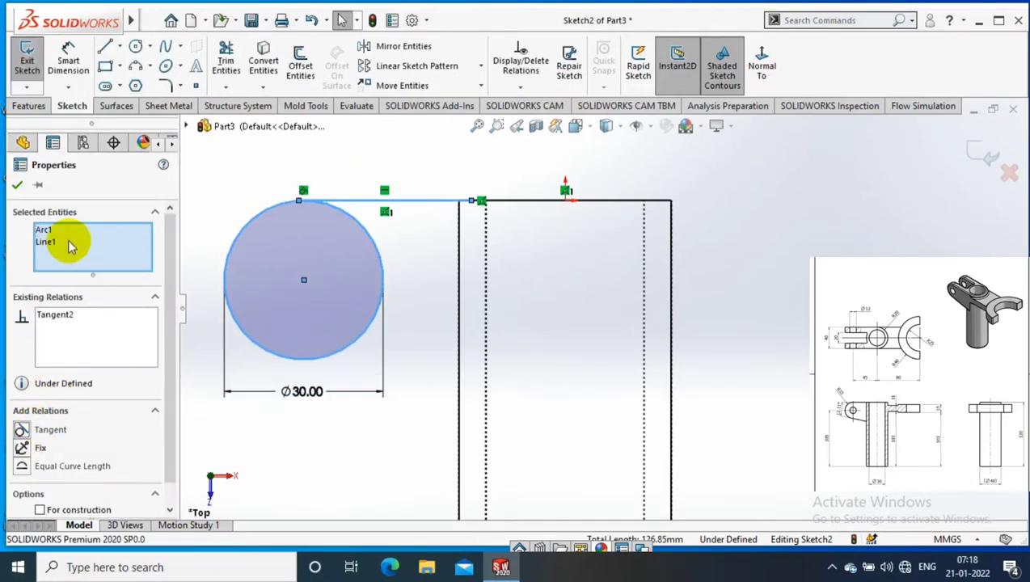
left_click(18, 187)
scroll(329, 272, "up", 2)
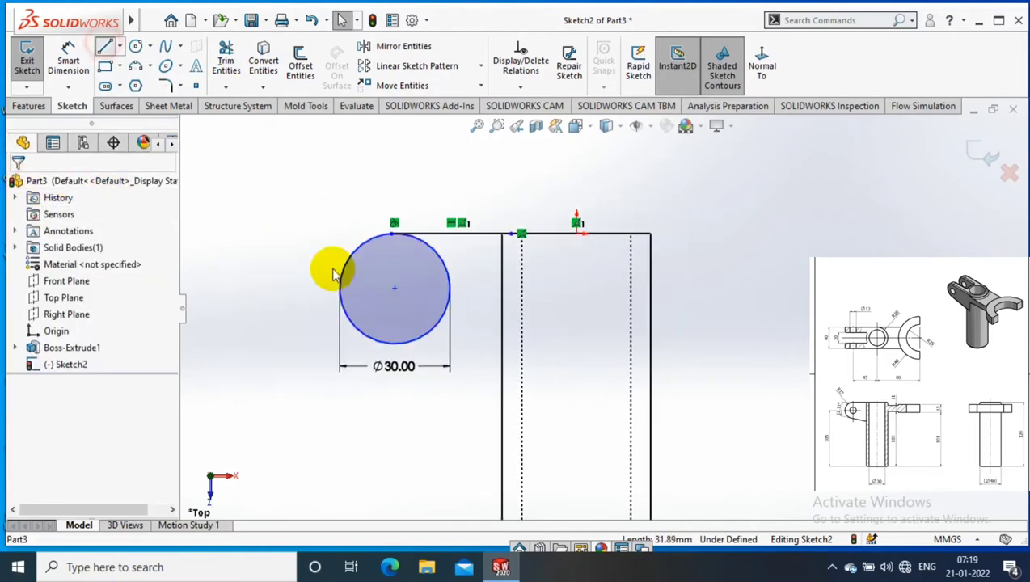
Add a slanted line from the circle's bottom at 12.11° to the top line, then centre a small circle inside.
key("l")
left_click(405, 344)
left_click(510, 380)
left_click(68, 65)
left_click(458, 362)
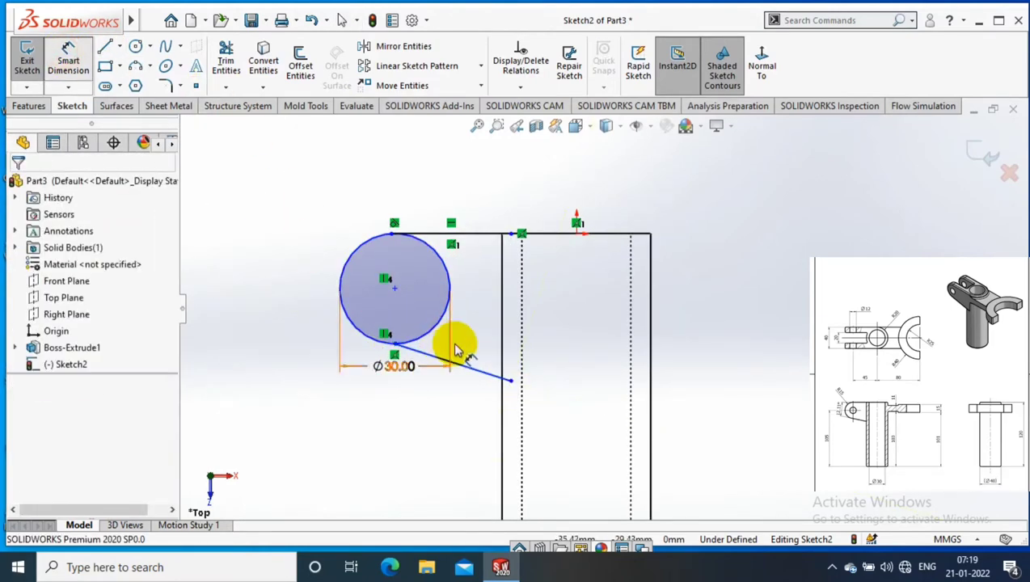
left_click(479, 235)
left_click(481, 283)
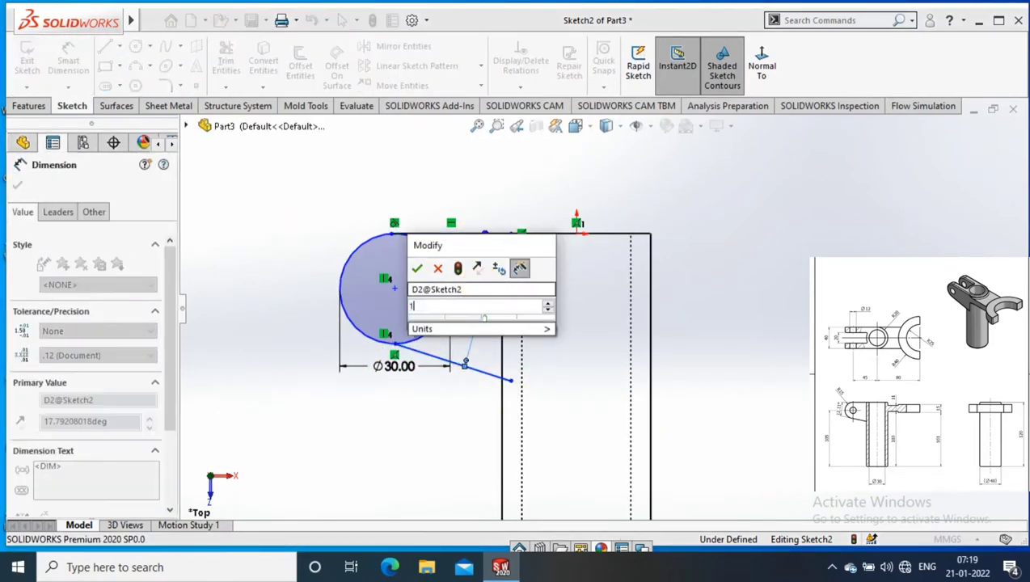
type("12.11")
key("Return")
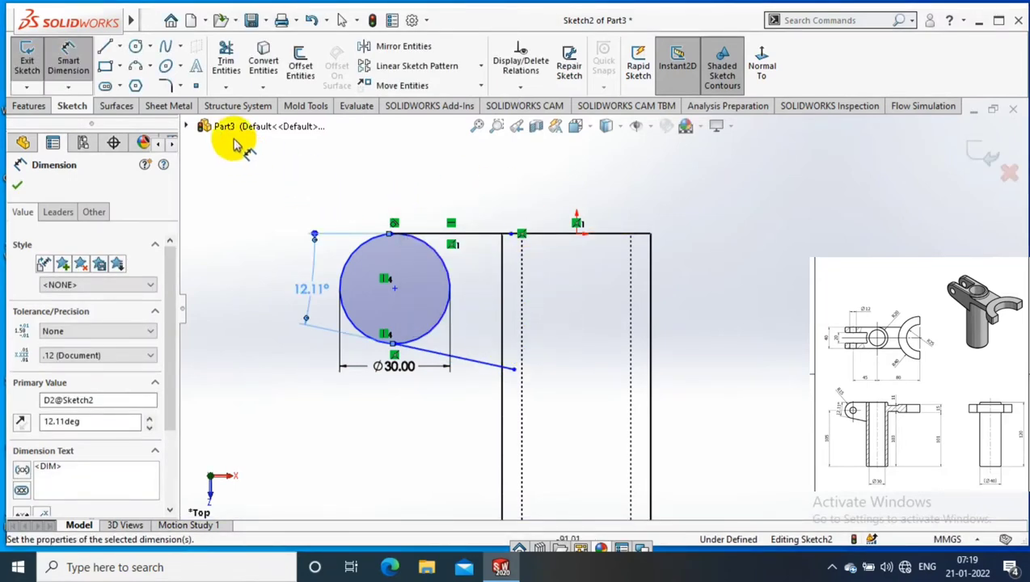
left_click(135, 46)
left_click(395, 283)
Size the concentric hole circle to Ø12.
left_click(413, 280)
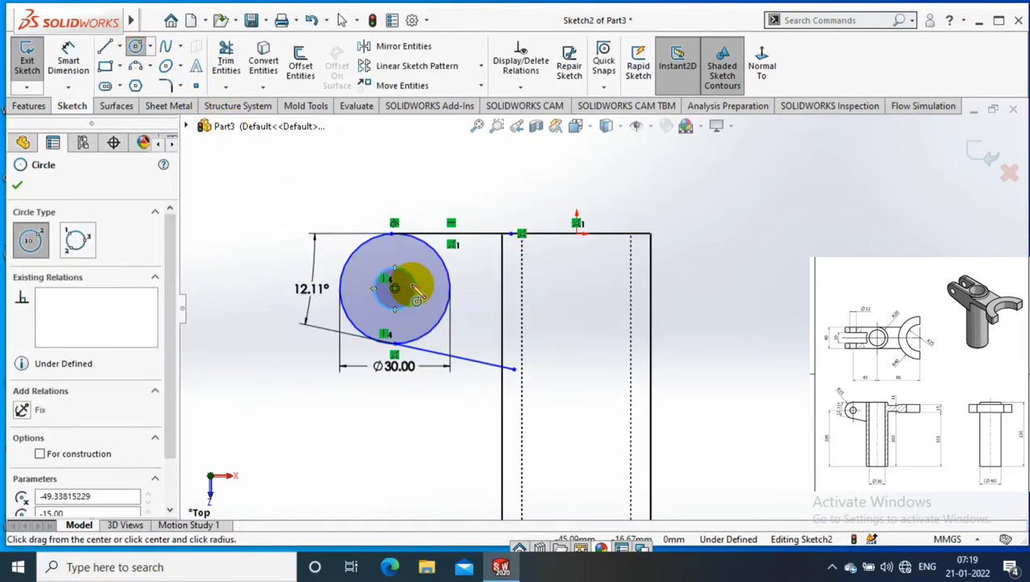
left_click(68, 65)
left_click(402, 268)
left_click(404, 190)
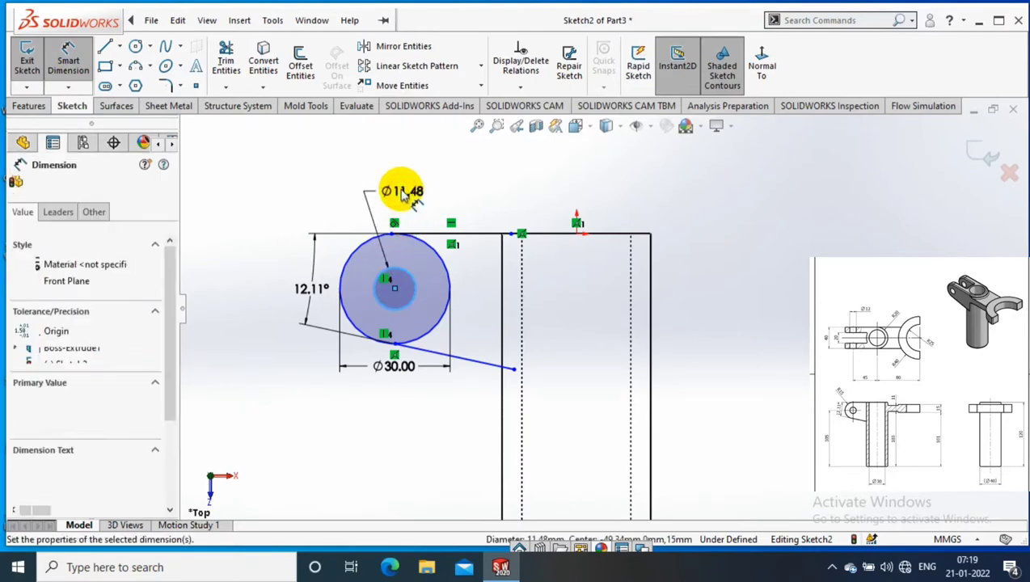
type("12")
key("Return")
key("Escape")
Close the profile with a vertical line at the tube.
left_click(105, 46)
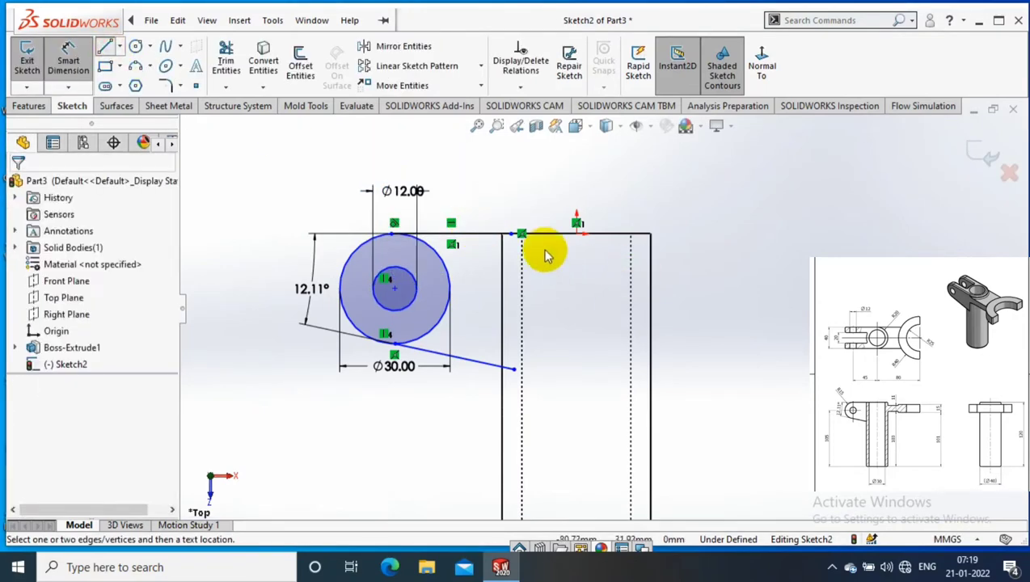
left_click(513, 234)
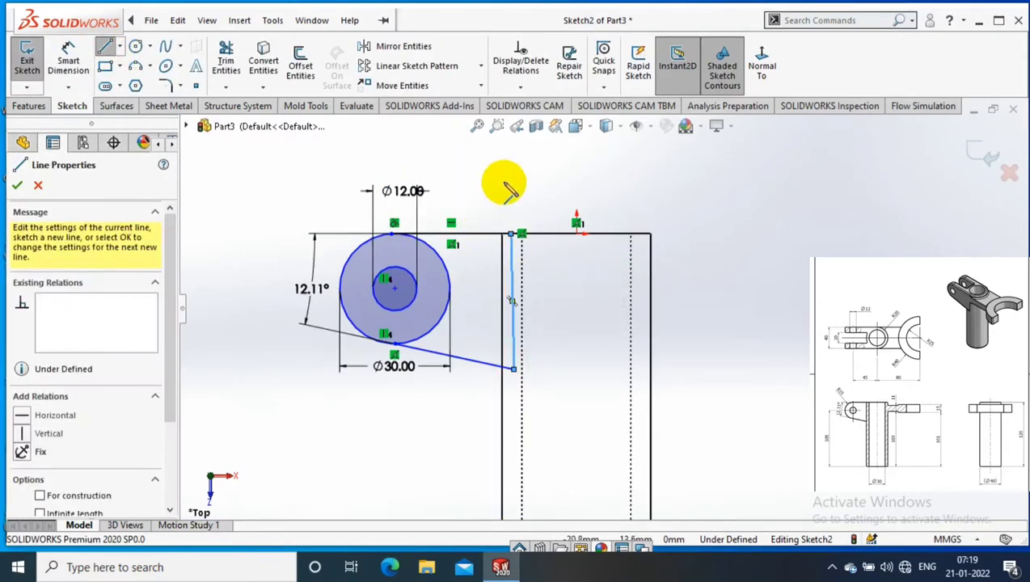
key("Escape")
key("Escape")
left_click(511, 293)
left_click(22, 361)
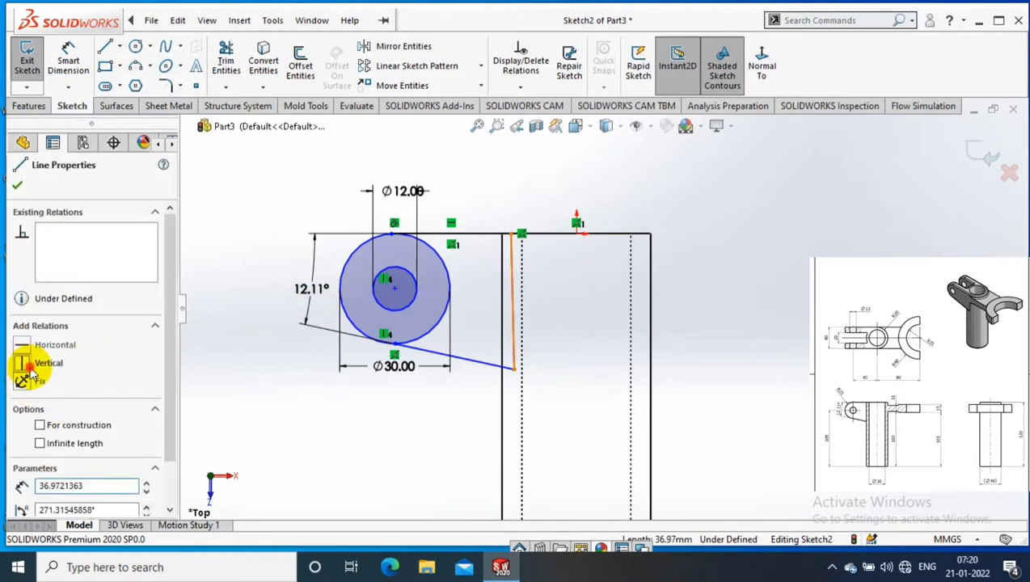
left_click(19, 189)
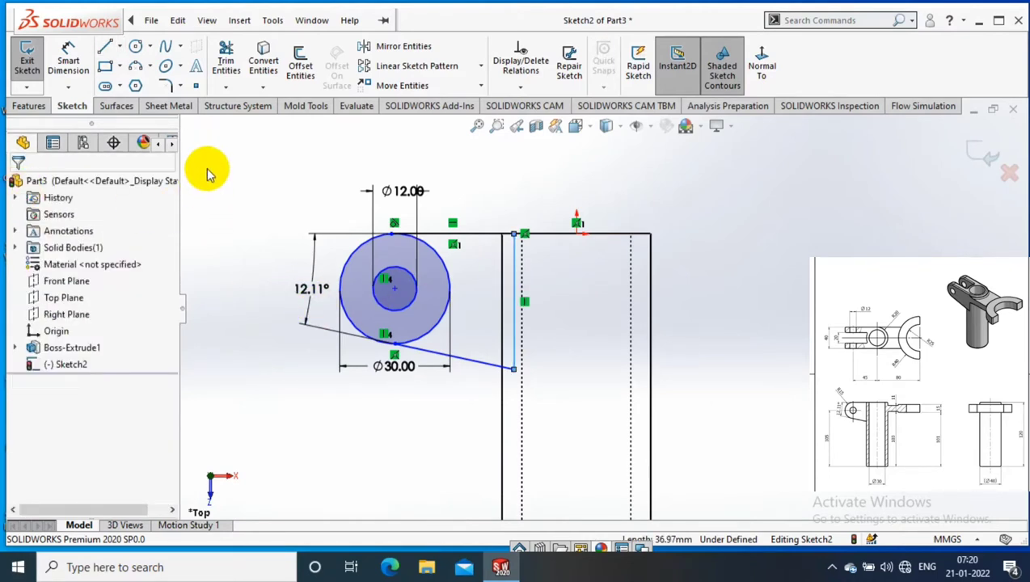
Dimension the hole centre 45 mm from the tube's centre.
left_click(67, 60)
left_click(393, 293)
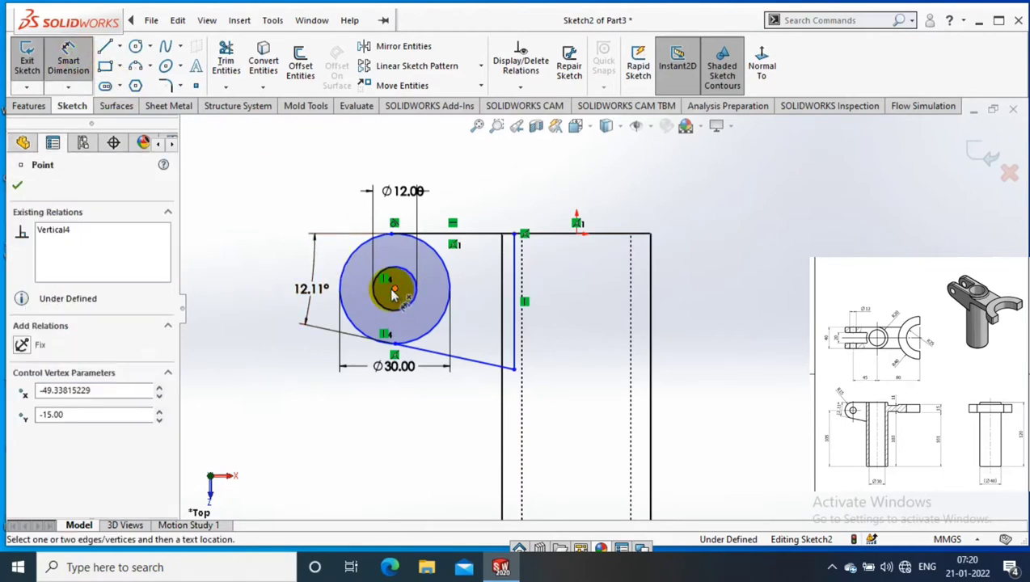
left_click(575, 228)
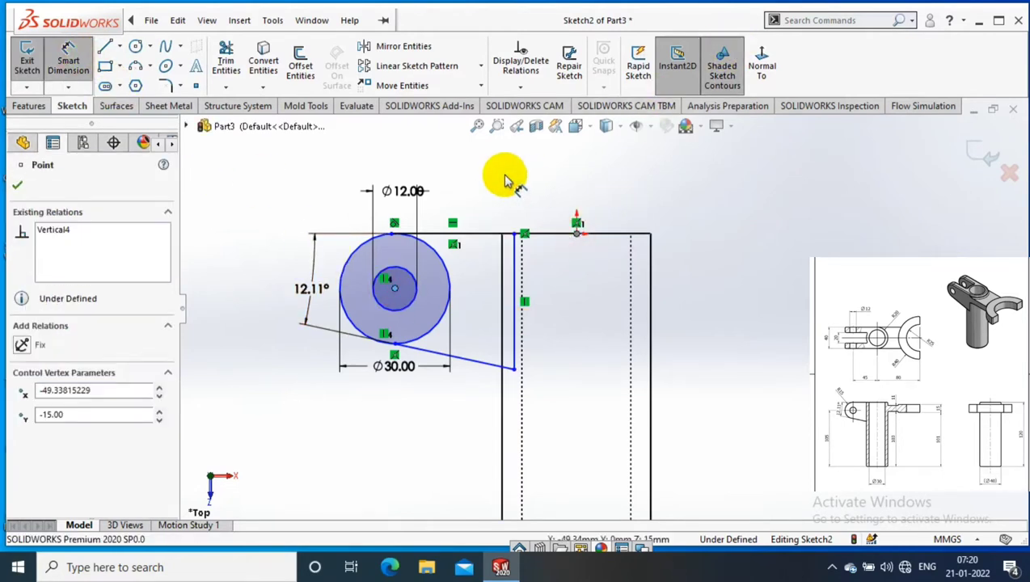
left_click(472, 177)
type("45")
key("Return")
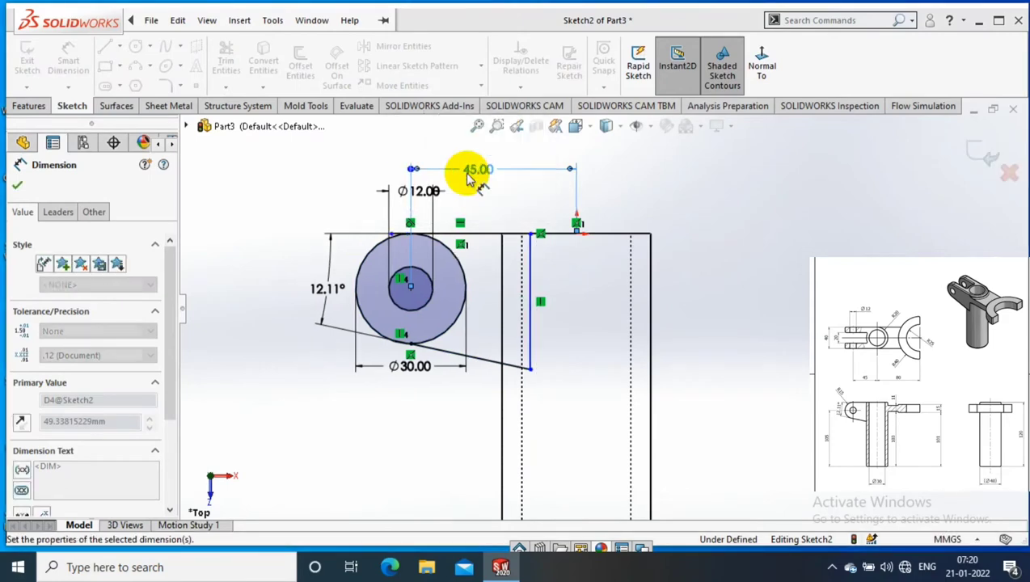
key("Escape")
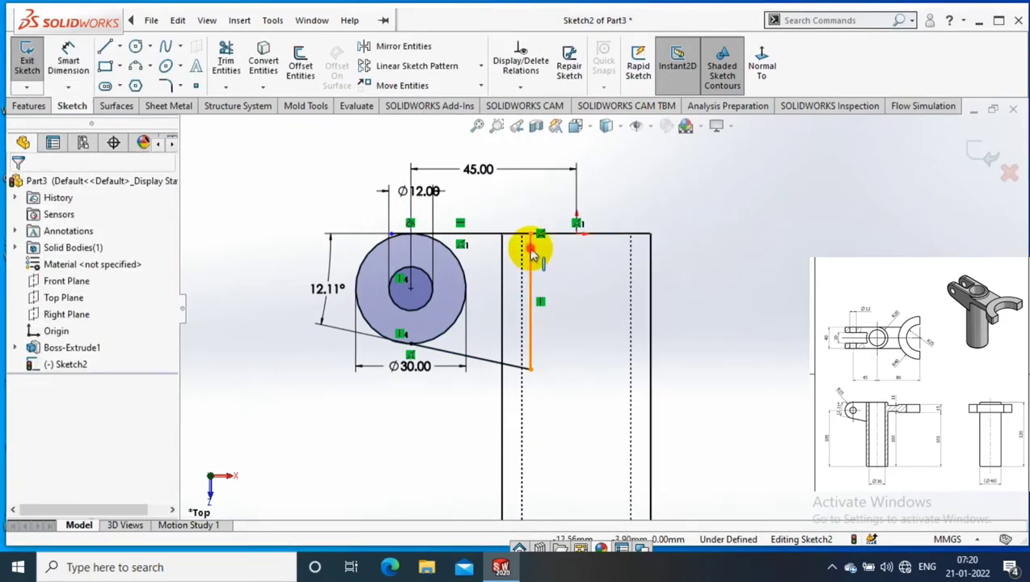
Nudge the vertical sketch line left and orbit to an oblique view.
left_click_drag(532, 255, 512, 274)
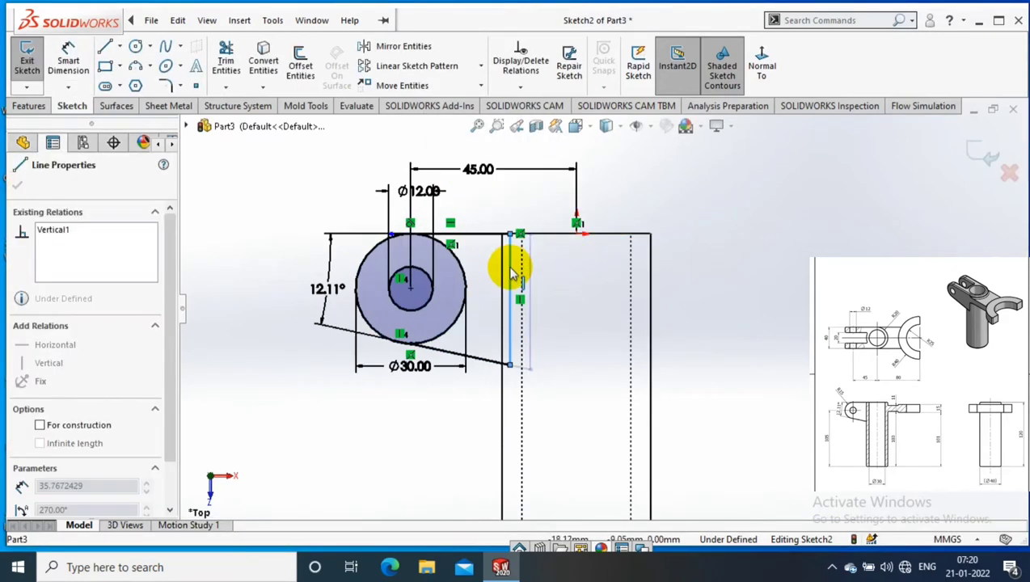
left_click(728, 246)
scroll(721, 237, "up", 3)
middle_click_drag(722, 237, 737, 287)
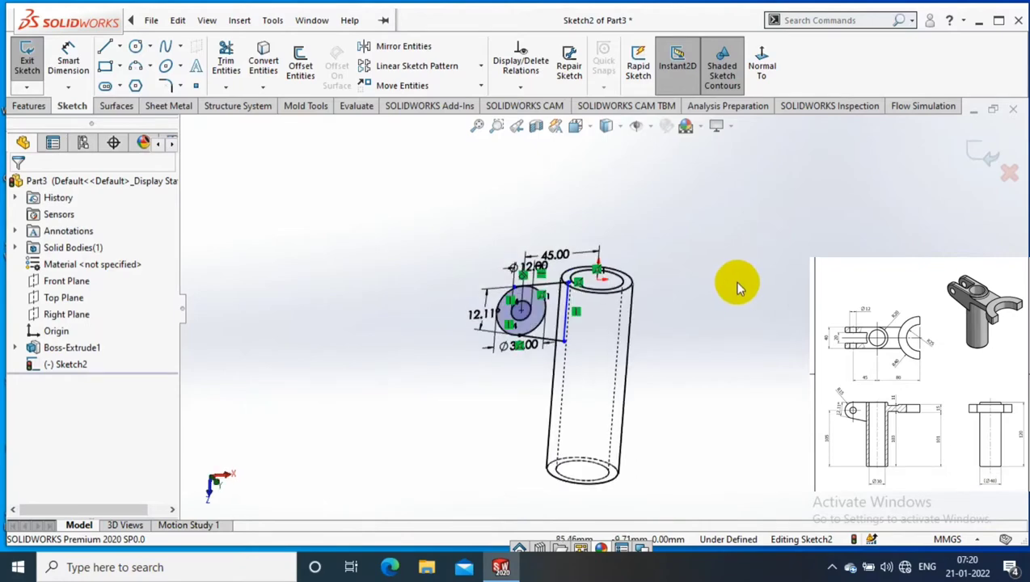
left_click(28, 106)
left_click(32, 64)
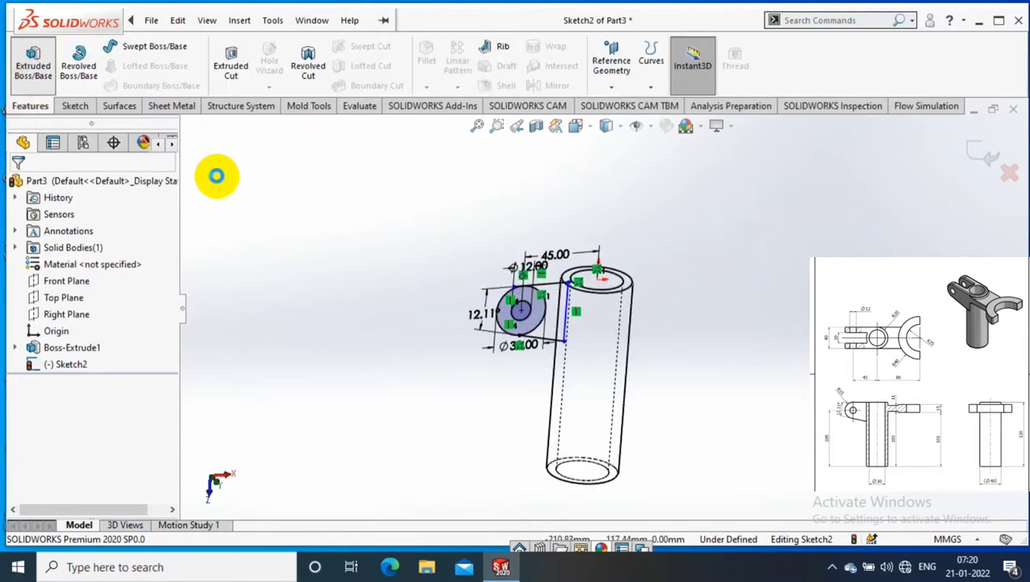
Extrude the lug profile region 10 mm deep, starting from a 10 mm offset.
left_click(136, 484)
scroll(535, 364, "down", 2)
left_click(568, 267)
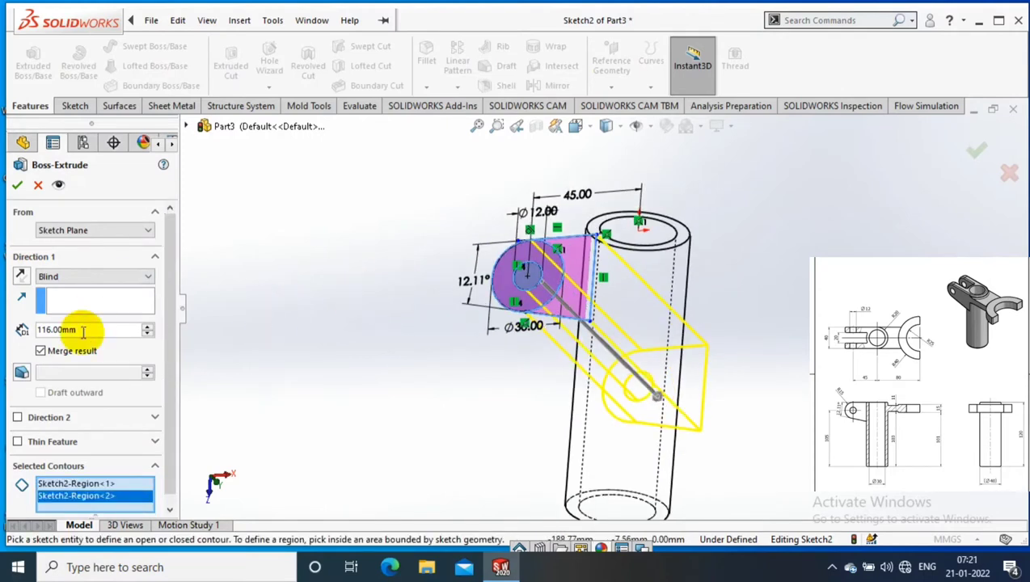
left_click(94, 231)
left_click(49, 278)
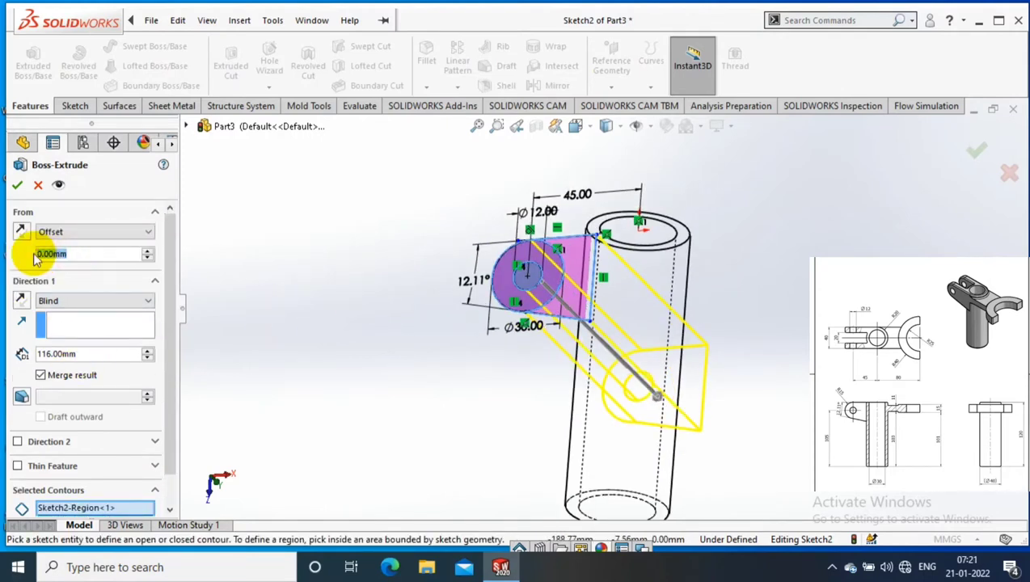
type("10")
key("Return")
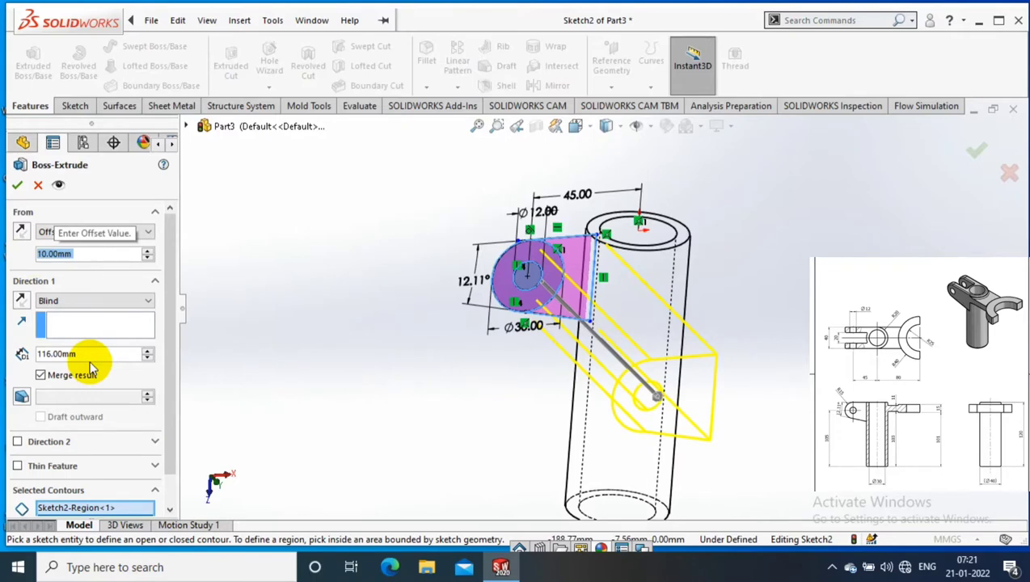
left_click(85, 355)
type("10")
key("Return")
mouse_move(778, 268)
middle_mouse_down()
mouse_move(759, 264)
mouse_move(782, 460)
mouse_move(768, 443)
mouse_move(774, 434)
middle_mouse_up()
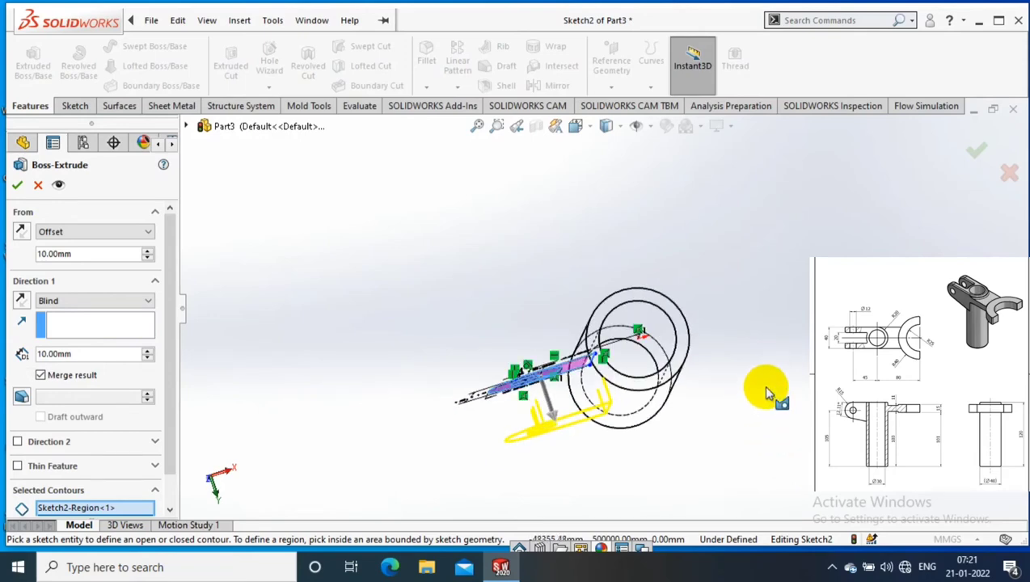
mouse_move(768, 388)
middle_mouse_down()
mouse_move(719, 438)
mouse_move(283, 202)
middle_mouse_up()
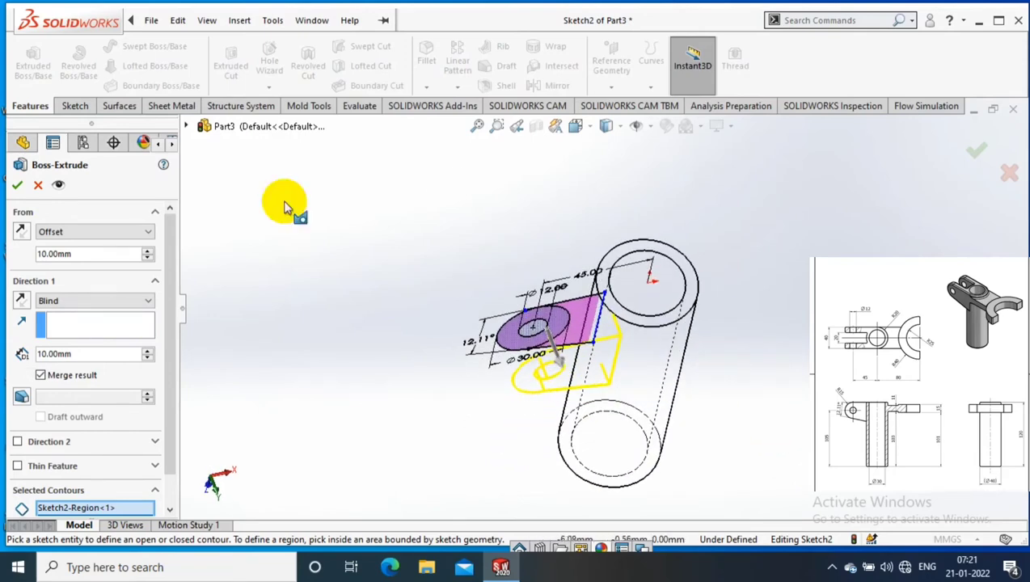
key("Return")
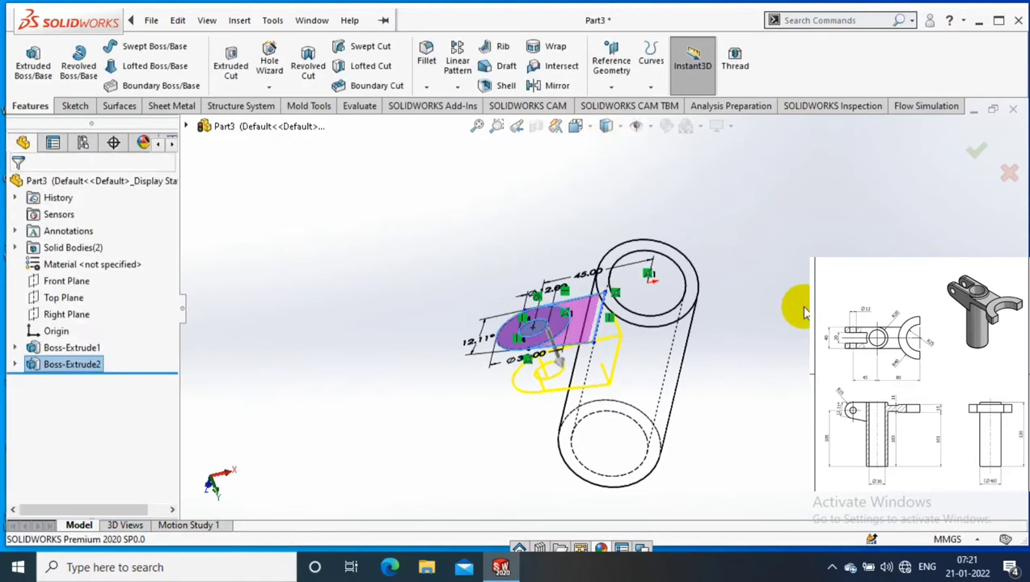
Switch the display to Shaded and orbit to face the lug.
scroll(798, 305, "down", 2)
left_click(606, 126)
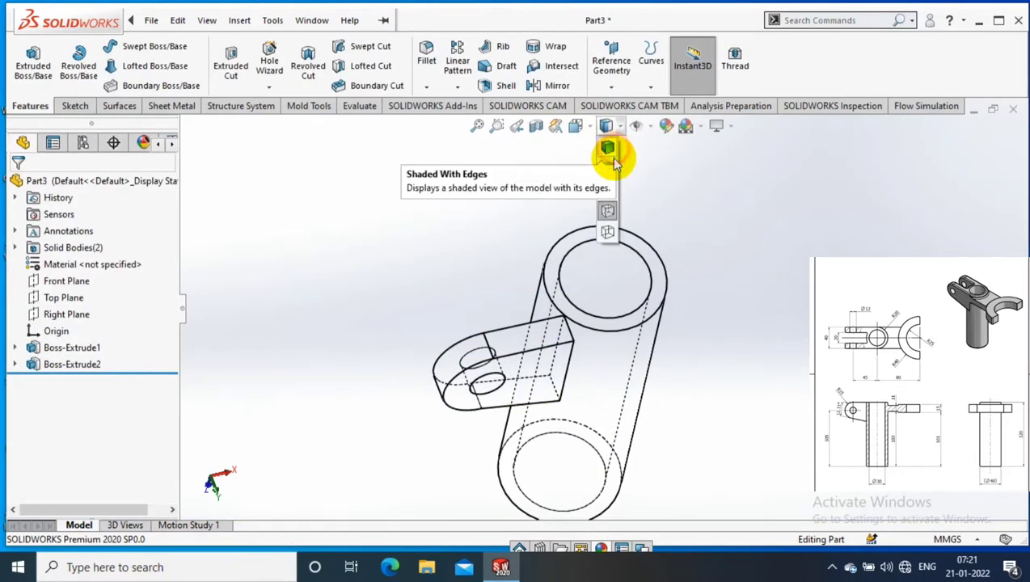
left_click(612, 152)
mouse_move(445, 278)
middle_mouse_down()
mouse_move(449, 287)
mouse_move(329, 235)
middle_mouse_up()
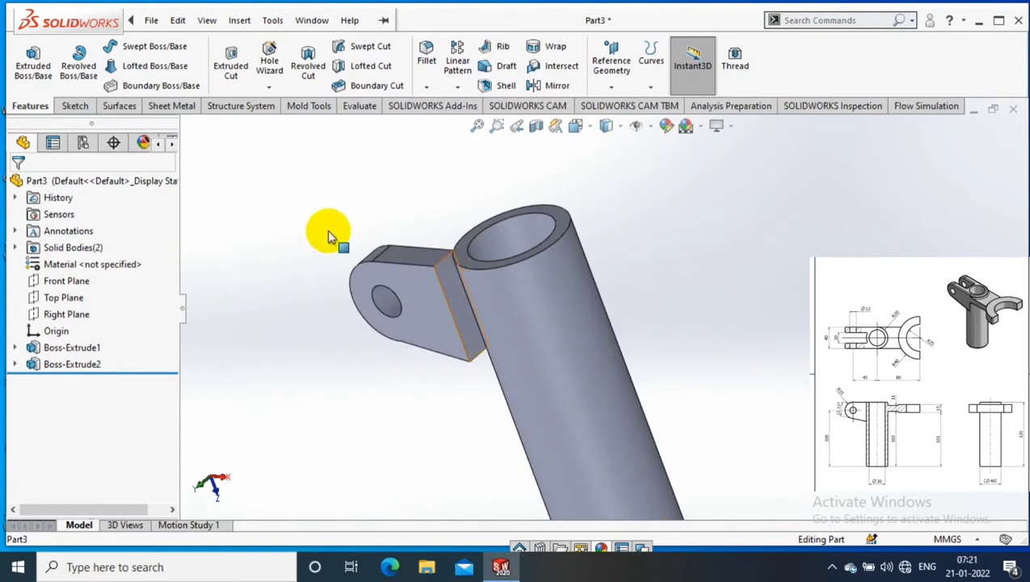
Sketch on the lug's end face, converting its edges into sketch entities.
left_click(448, 291)
left_click(27, 56)
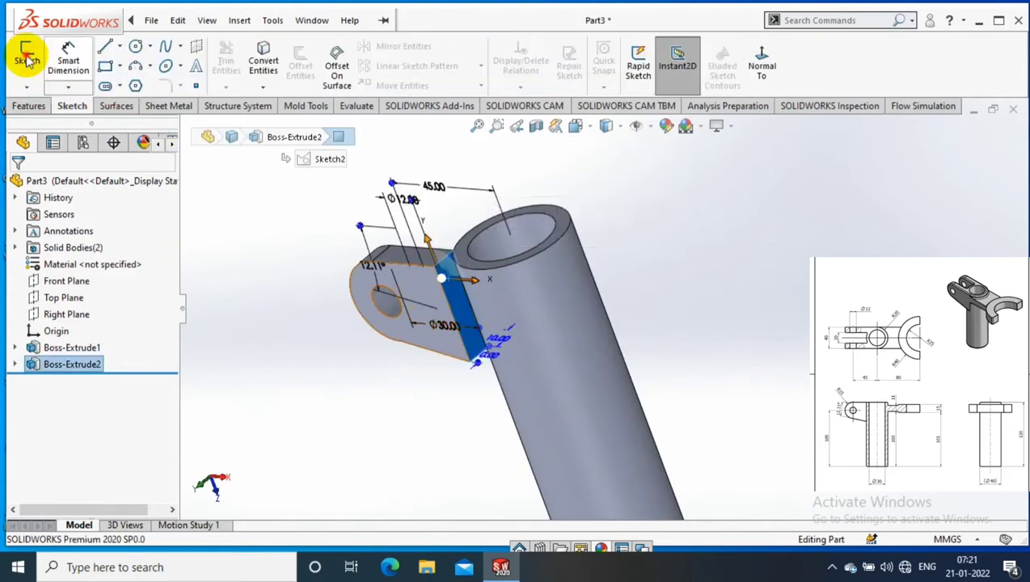
left_click(262, 65)
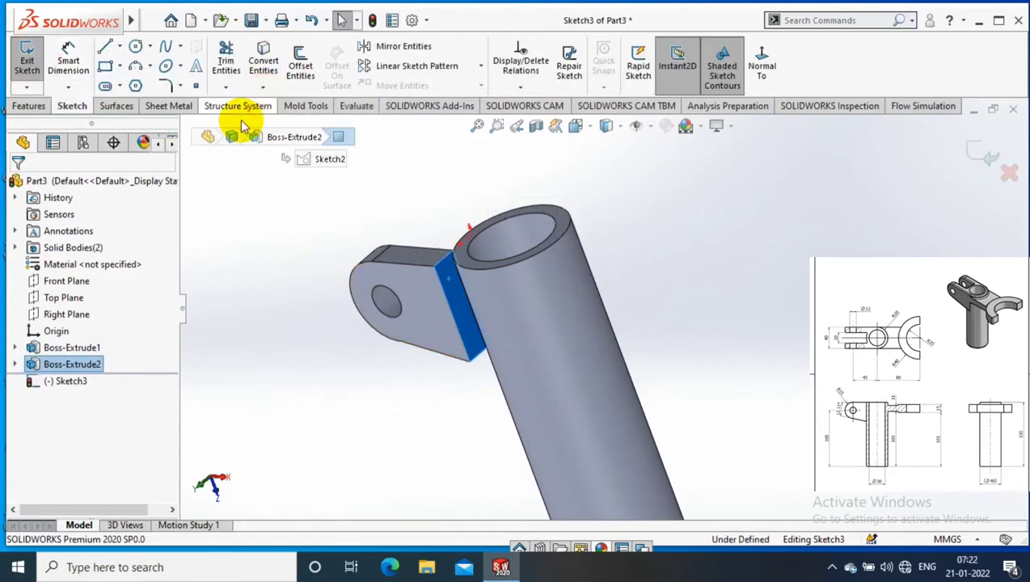
Extrude the end-face sketch Up To Surface, stopping at the tube's outer face.
left_click(37, 106)
left_click(33, 61)
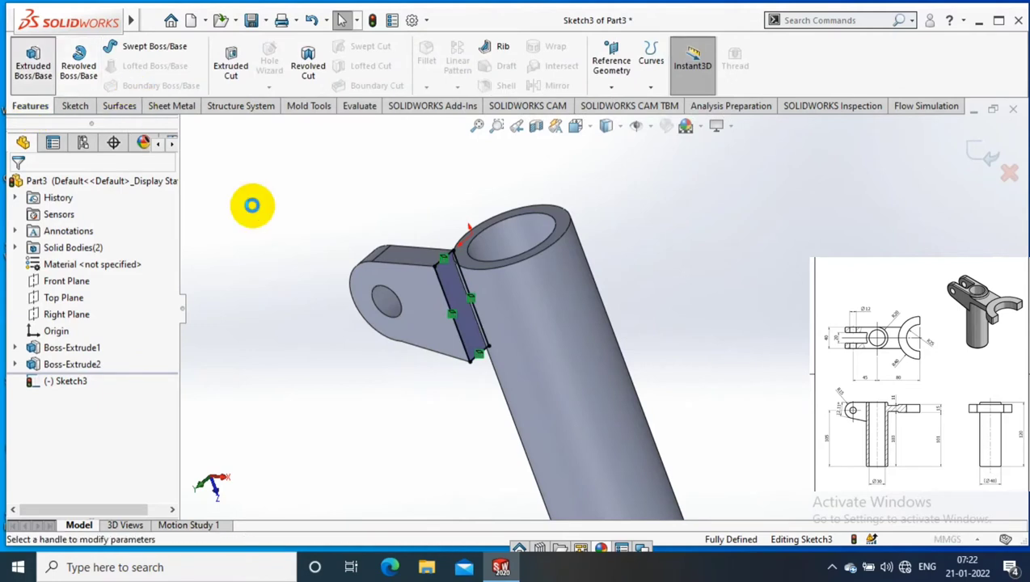
scroll(104, 275, "down", 3)
left_click(103, 274)
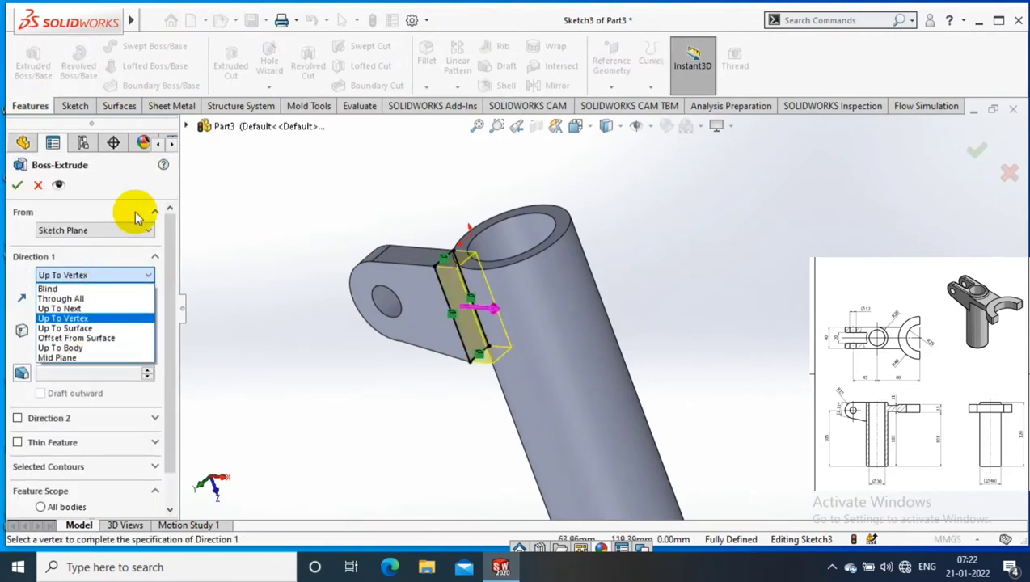
left_click(59, 308)
left_click(108, 276)
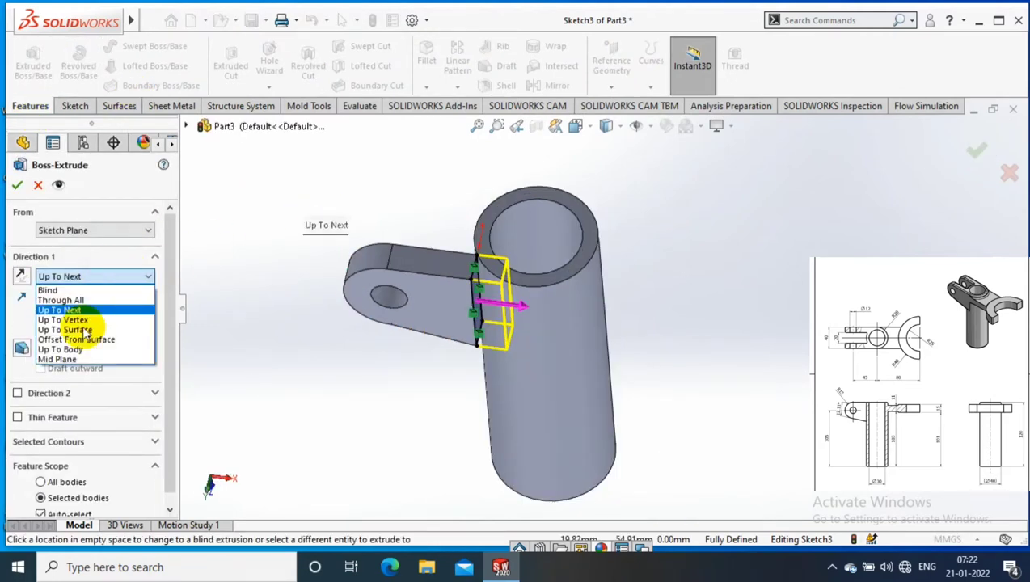
left_click(65, 328)
left_click(545, 342)
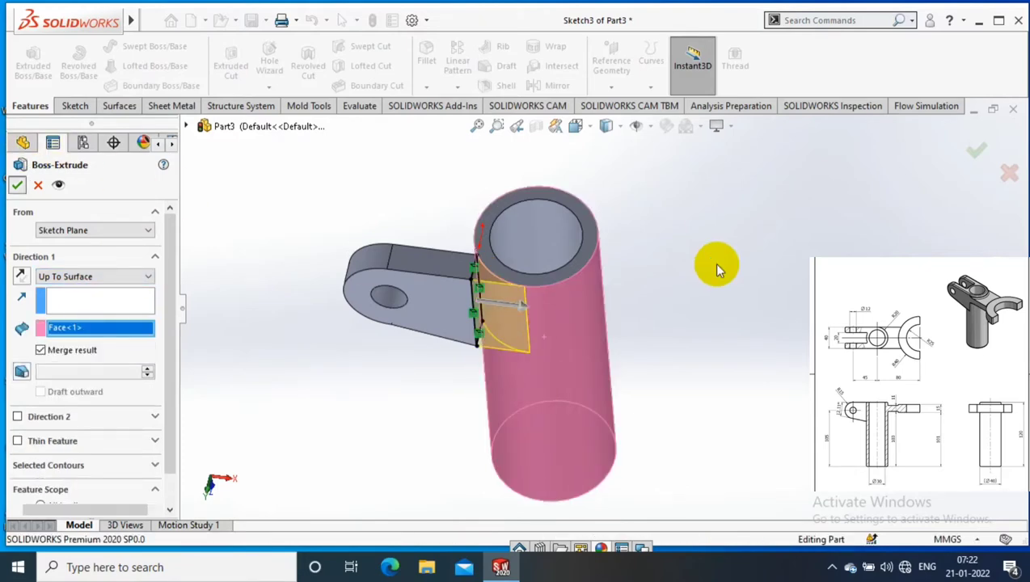
key("Return")
mouse_move(713, 261)
middle_mouse_down()
mouse_move(604, 223)
mouse_move(787, 299)
mouse_move(566, 162)
middle_mouse_up()
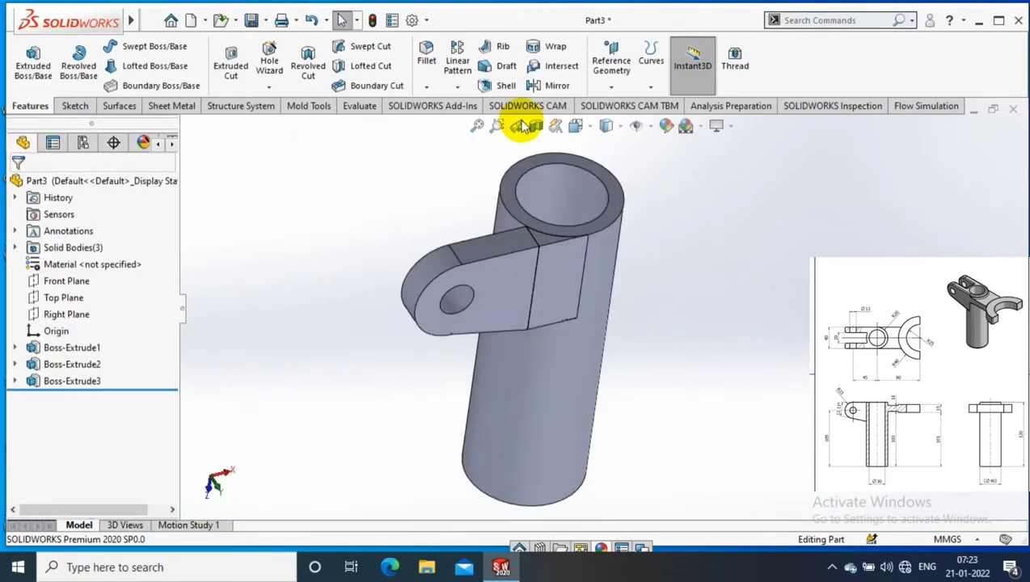
Mirror Boss-Extrude2 and Boss-Extrude3 to duplicate the lug.
left_click(556, 85)
left_click(482, 277)
left_click(142, 230)
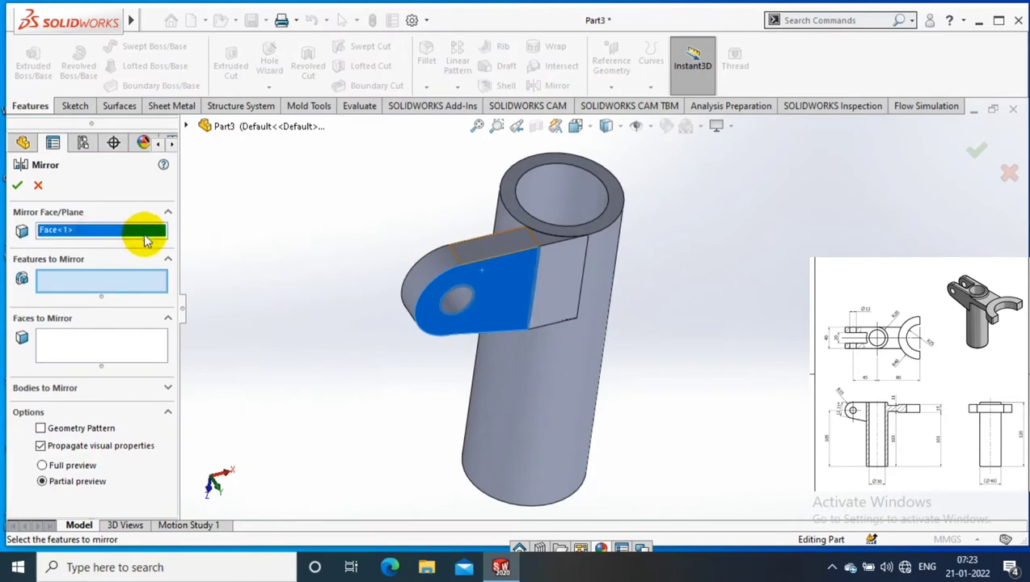
right_click(97, 231)
left_click(150, 243)
key("Delete")
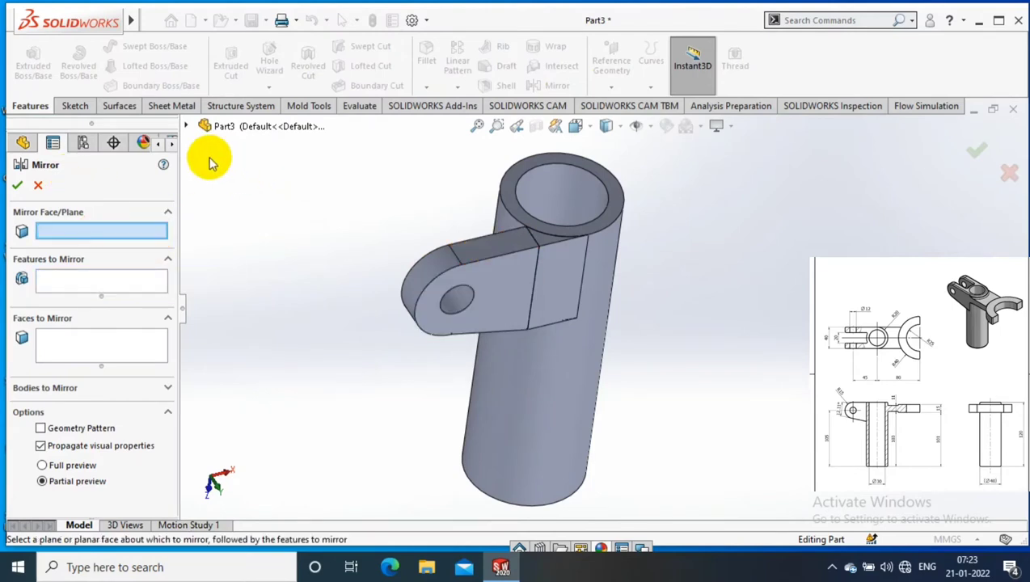
left_click(186, 126)
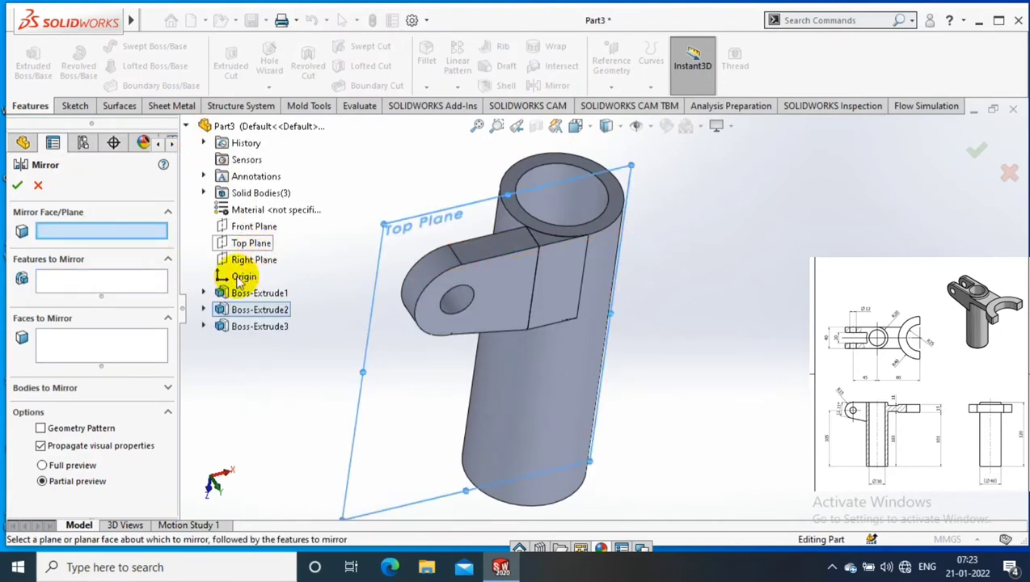
left_click(283, 312)
left_click(271, 327)
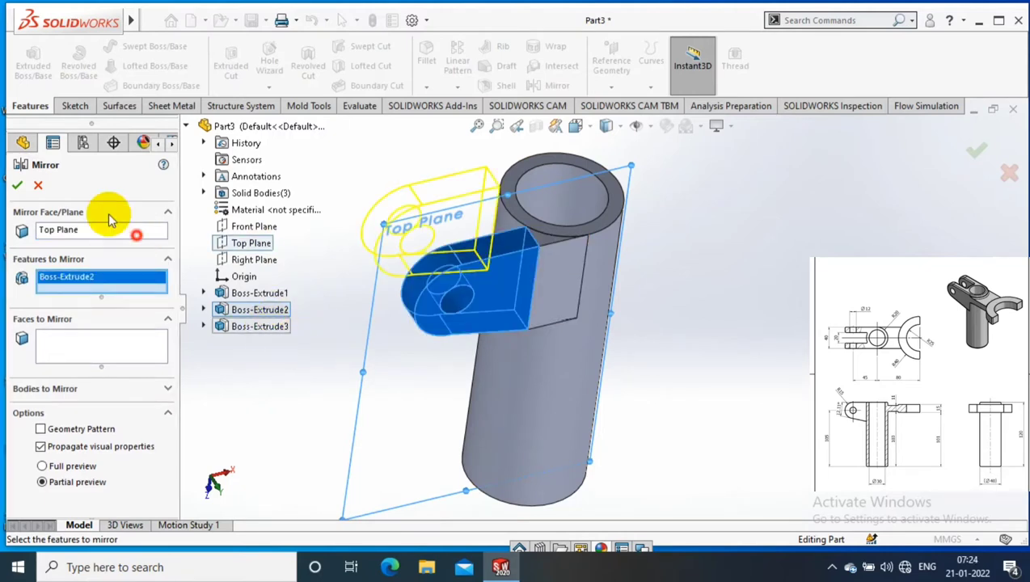
left_click(382, 246)
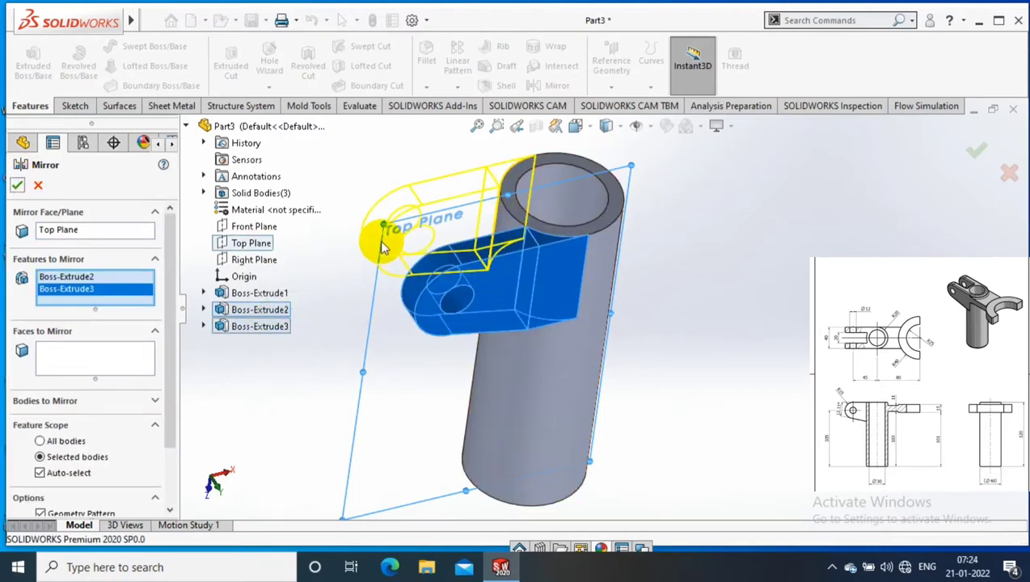
right_click(329, 205)
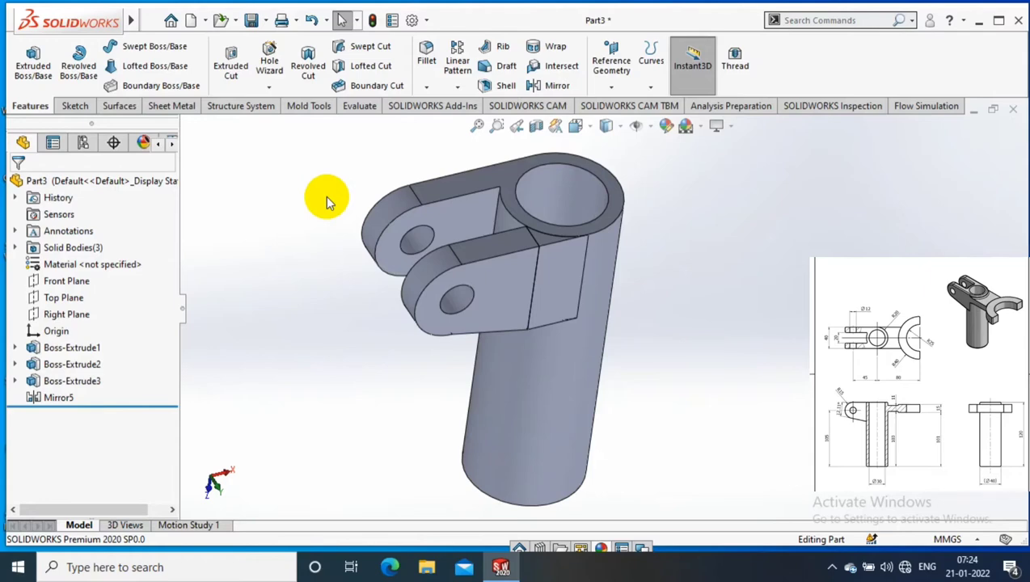
Change the tube's length dimension from 116 to 120 mm.
left_click(601, 362)
left_click(622, 309)
double_click(623, 308)
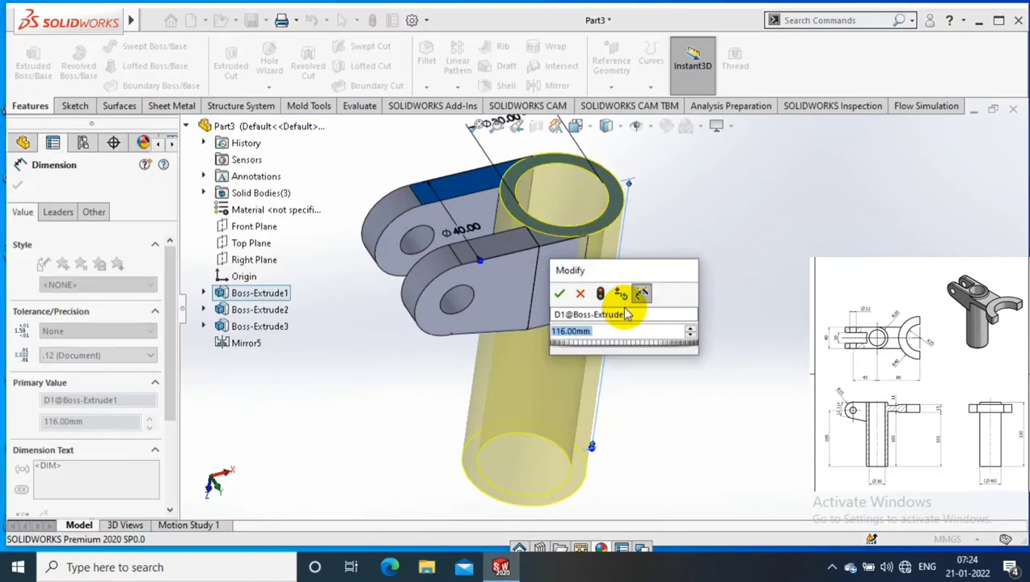
type("120")
key("Return")
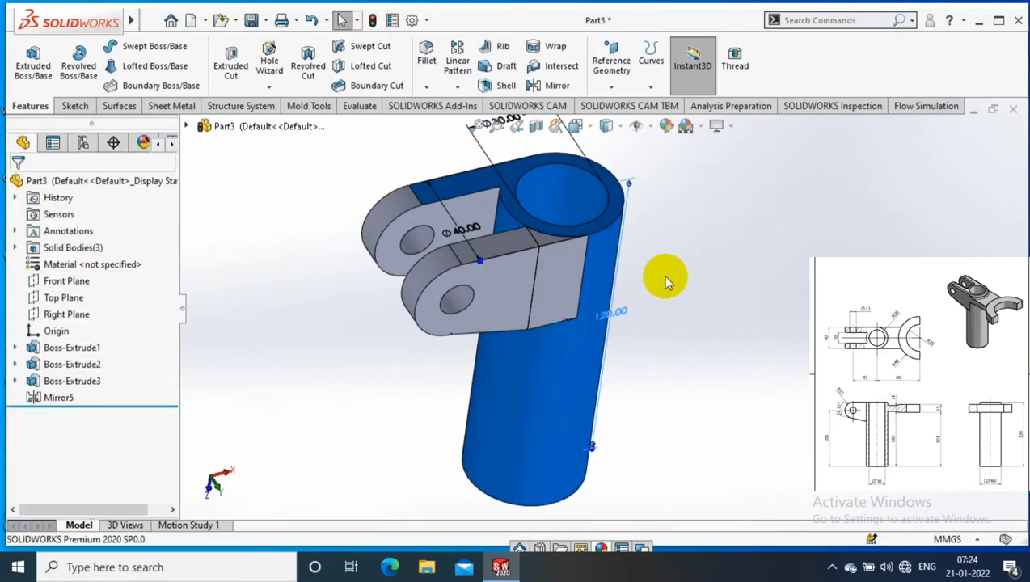
left_click(662, 279)
Start a sketch on the tube's top face and view it Normal To.
left_click(608, 173)
left_click(701, 149)
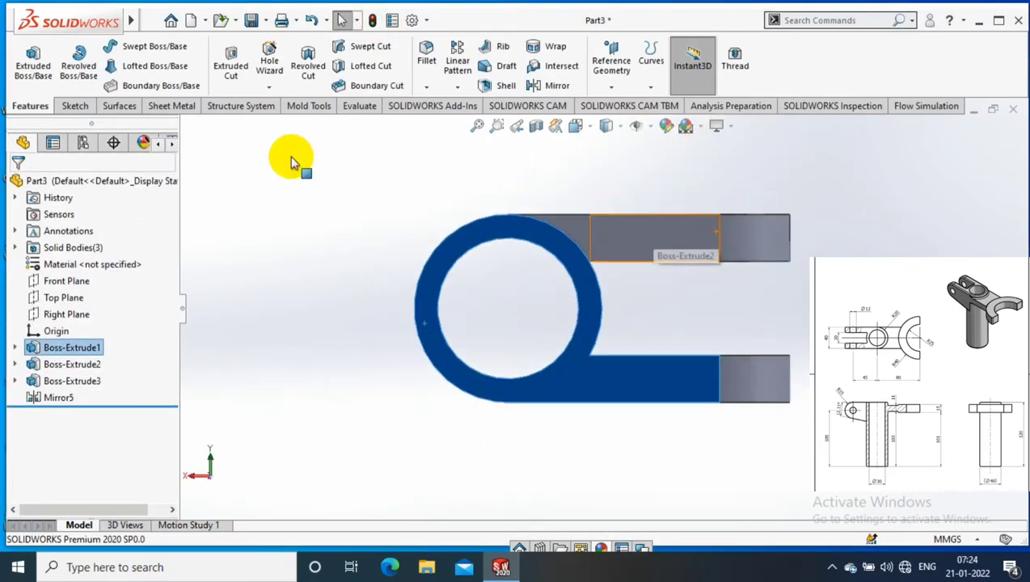
left_click(74, 106)
left_click(27, 57)
Draw a circle left of the tube and give the outer circle an 80 mm diameter.
left_click(135, 46)
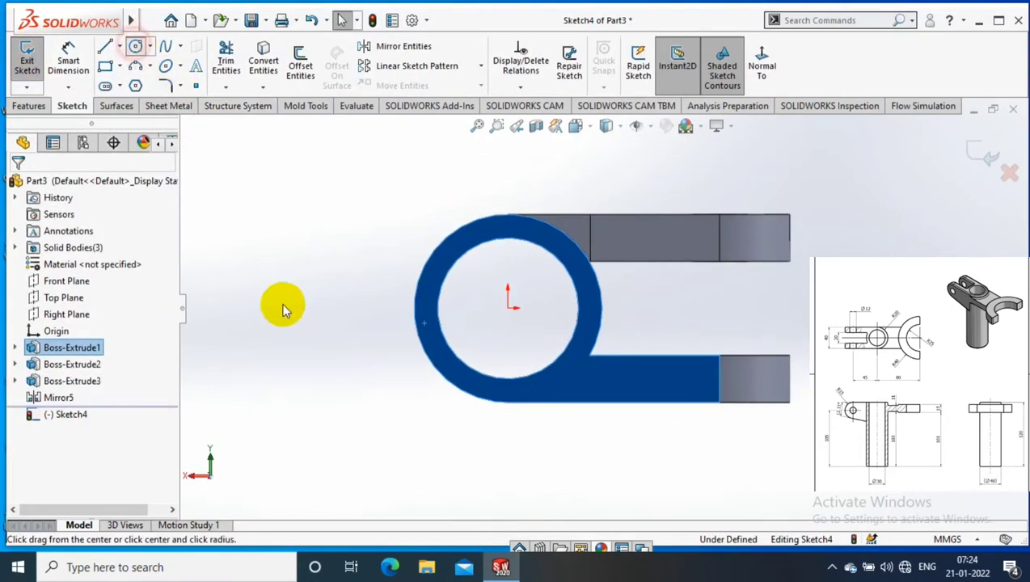
left_click(265, 308)
left_click(267, 315)
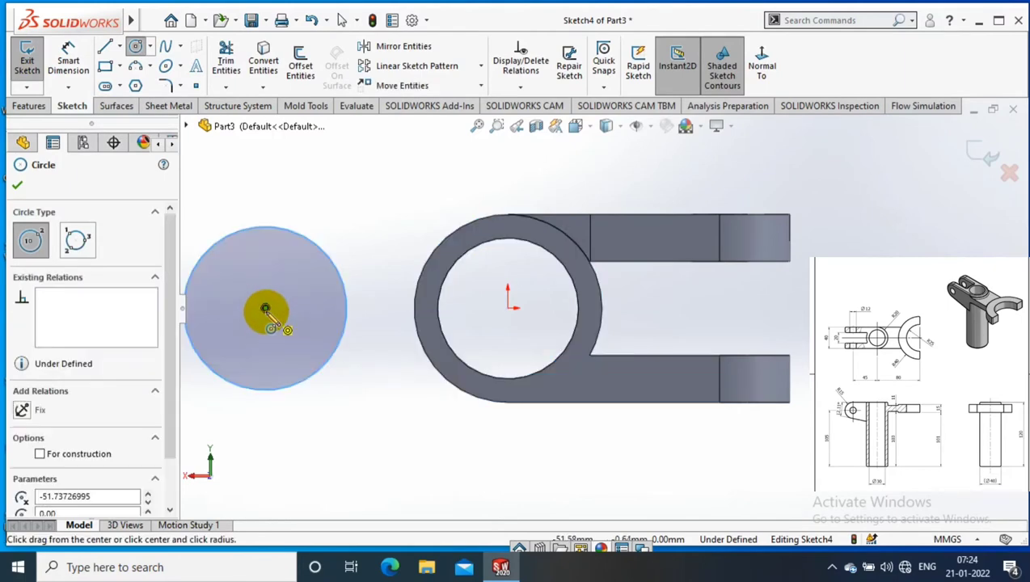
left_click(68, 65)
left_click(286, 227)
left_click(275, 184)
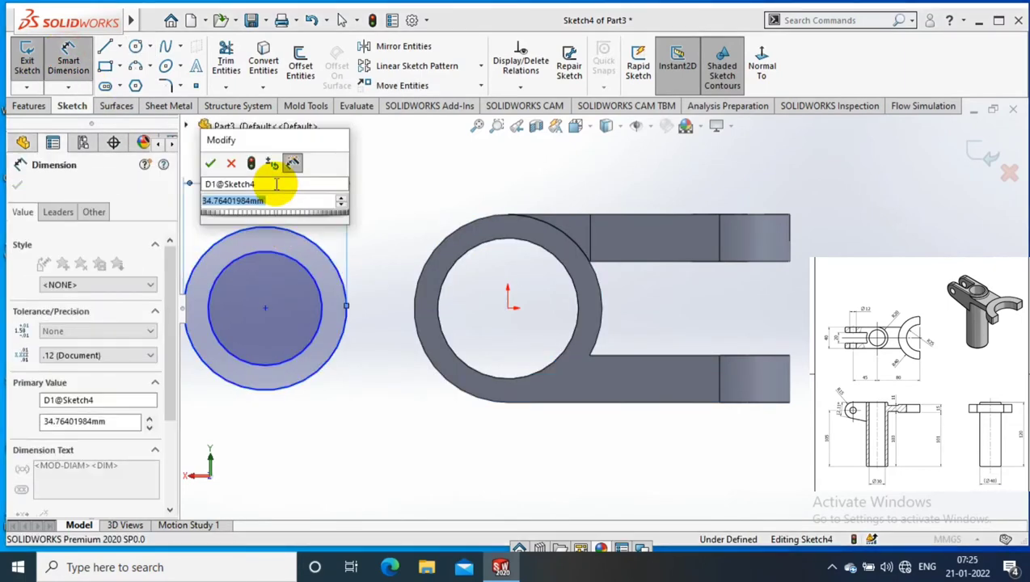
type("80")
key("Return")
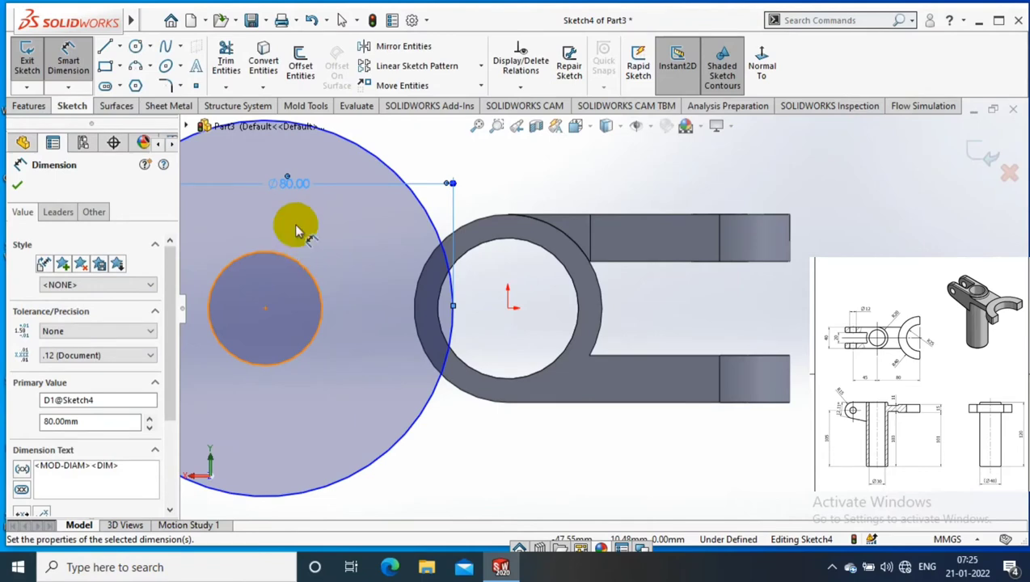
Dimension the inner circle Ø50 and set its centre 80 mm from the tube centre.
left_click(296, 230)
type("50")
key("Return")
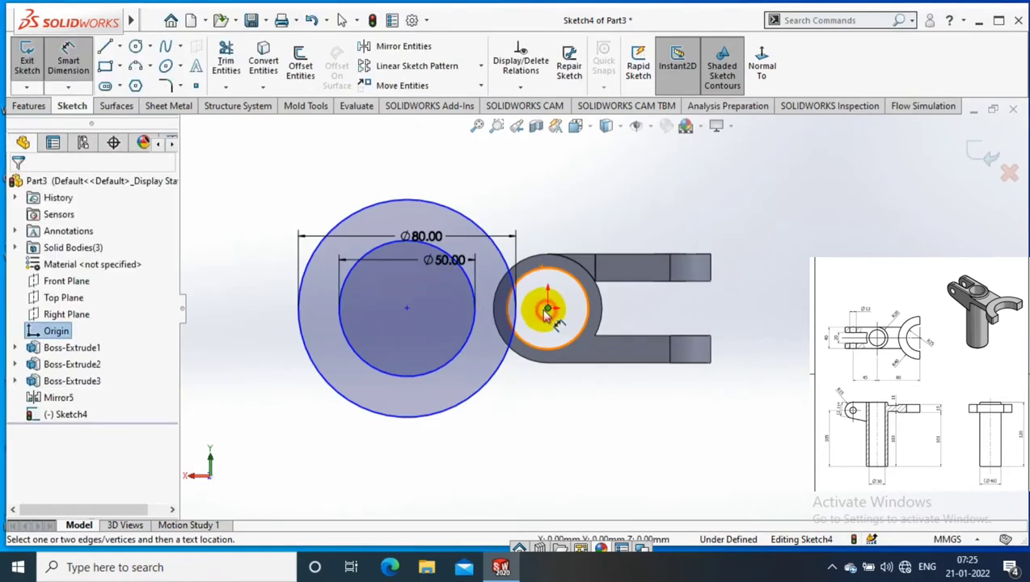
left_click(480, 179)
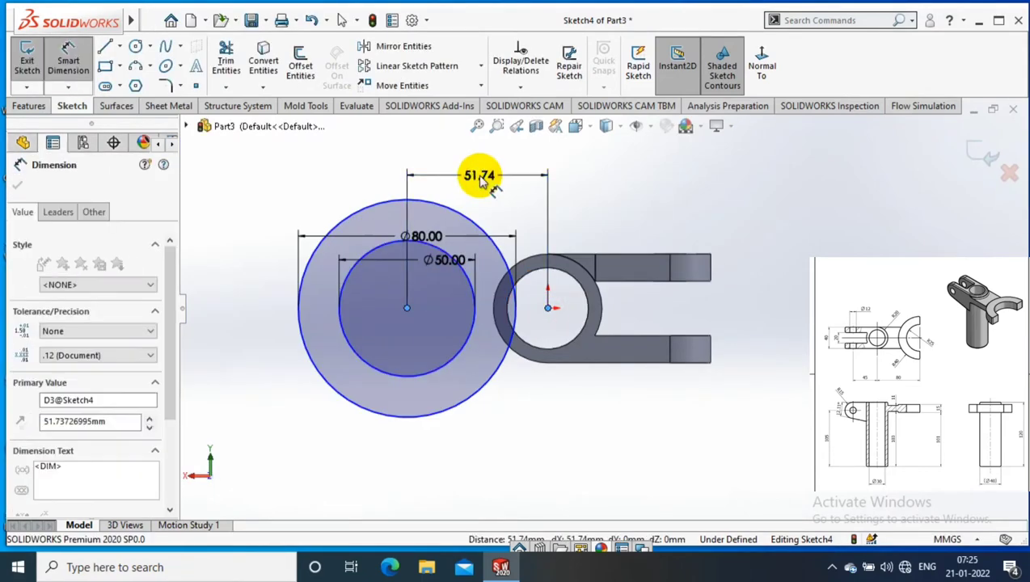
type("80")
key("Return")
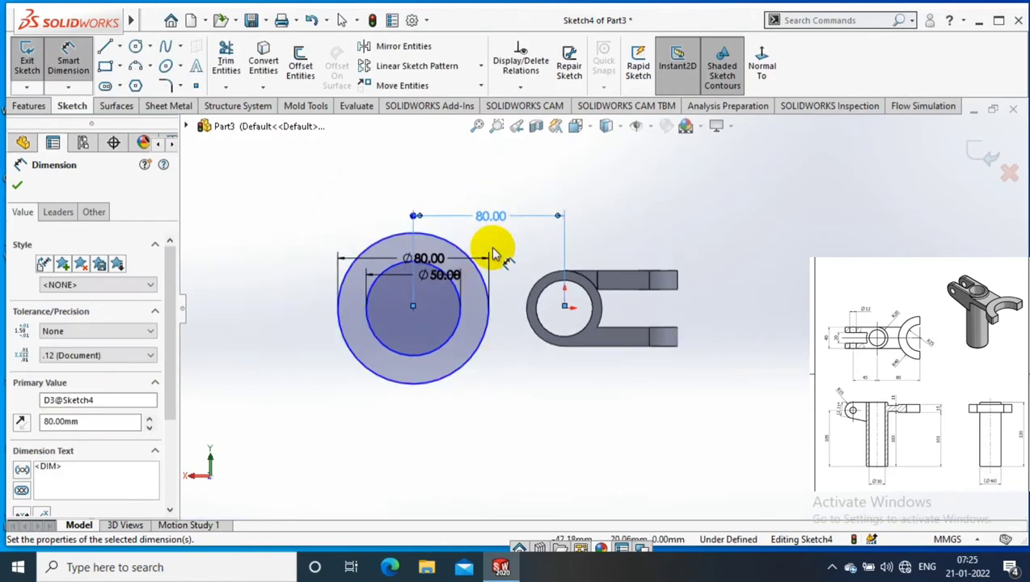
Draw the upper connecting line from the tube to the Ø80 circle and trim it.
left_click(120, 47)
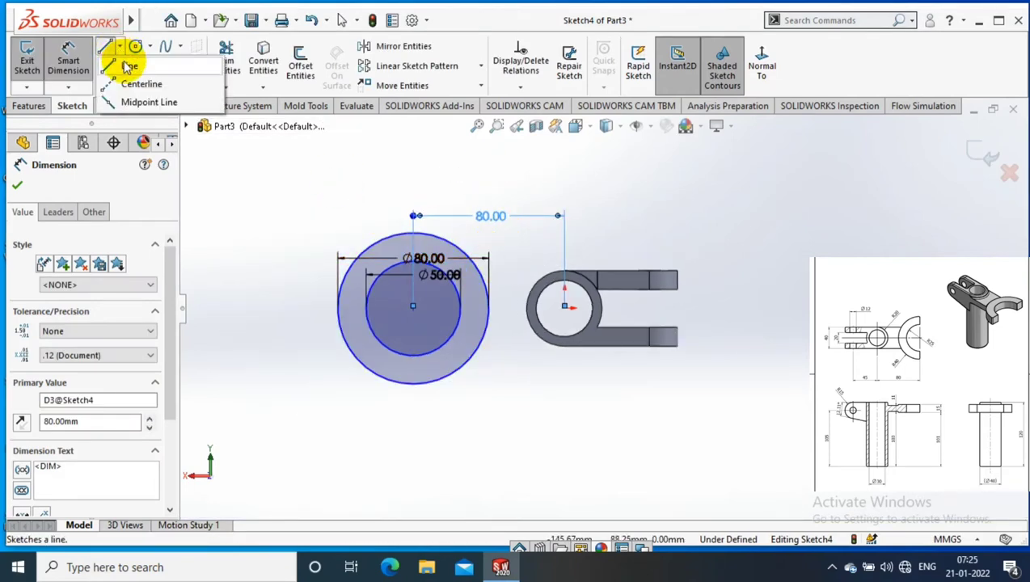
left_click(130, 66)
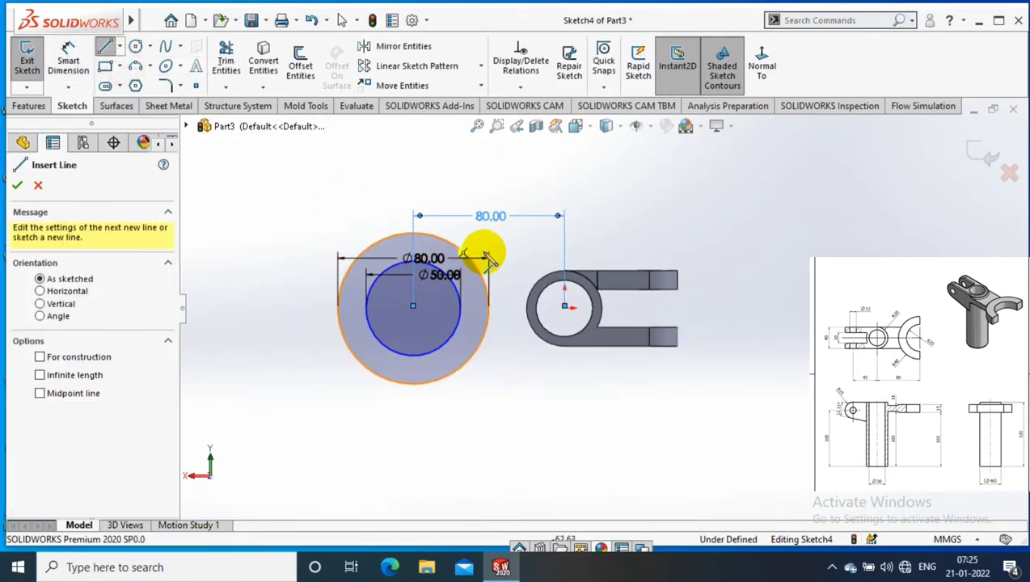
left_click(565, 270)
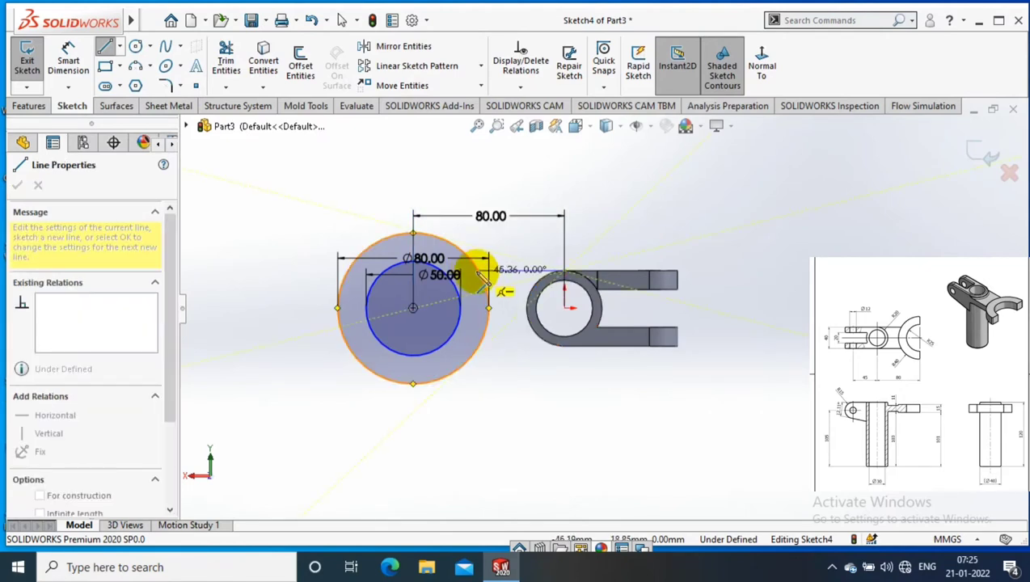
left_click(505, 272)
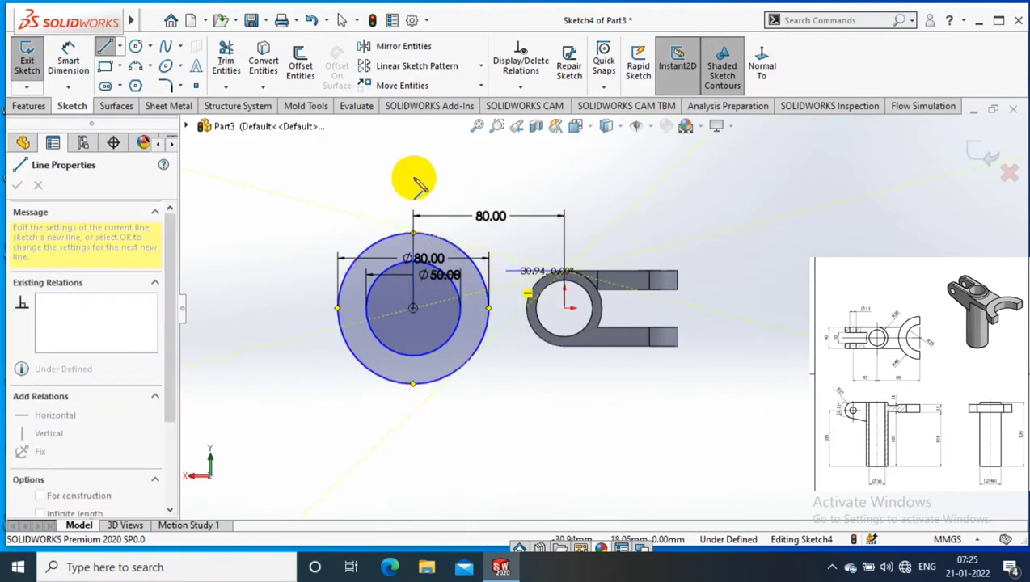
key("Escape")
left_click(226, 87)
left_click(235, 122)
left_click(524, 272)
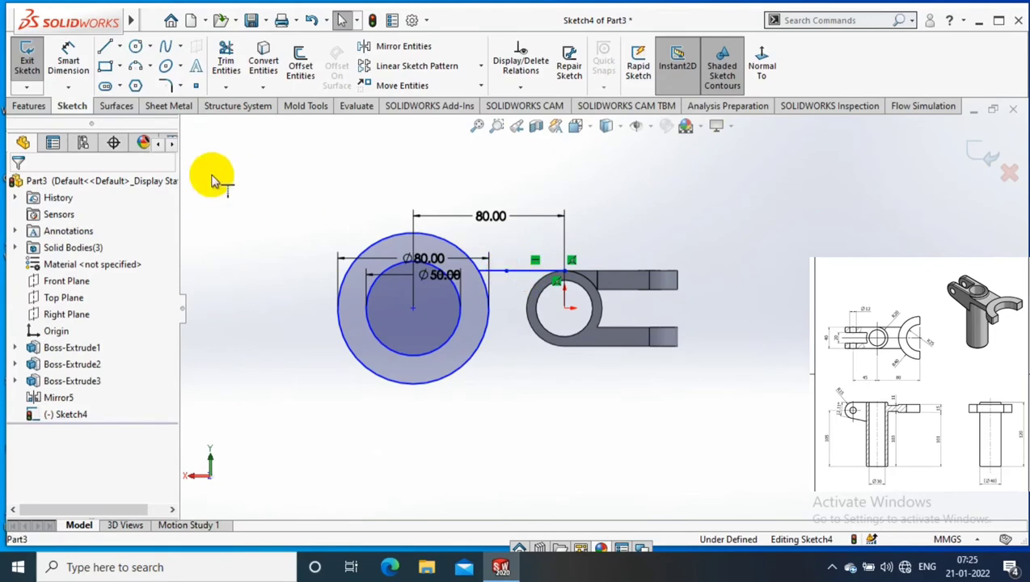
Draw the lower connecting line from the tube bottom to the Ø80 circle.
left_click(105, 46)
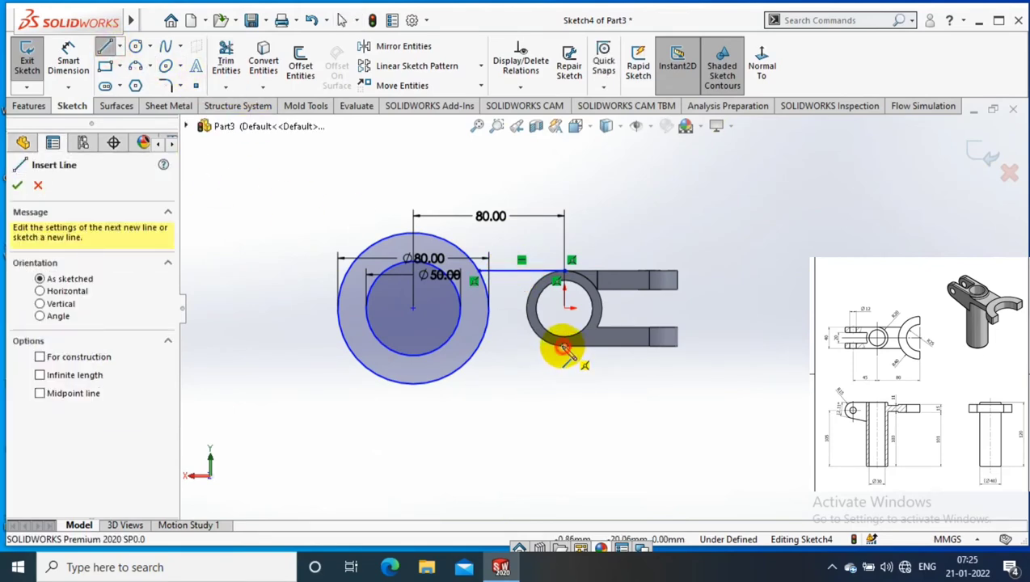
left_click(563, 347)
left_click(477, 345)
key("Escape")
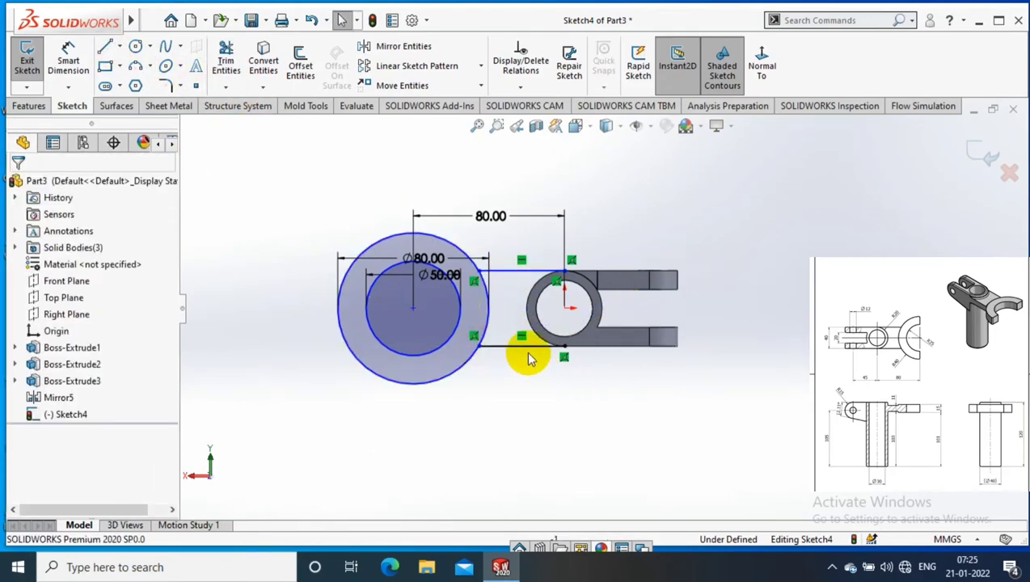
key("shift+z")
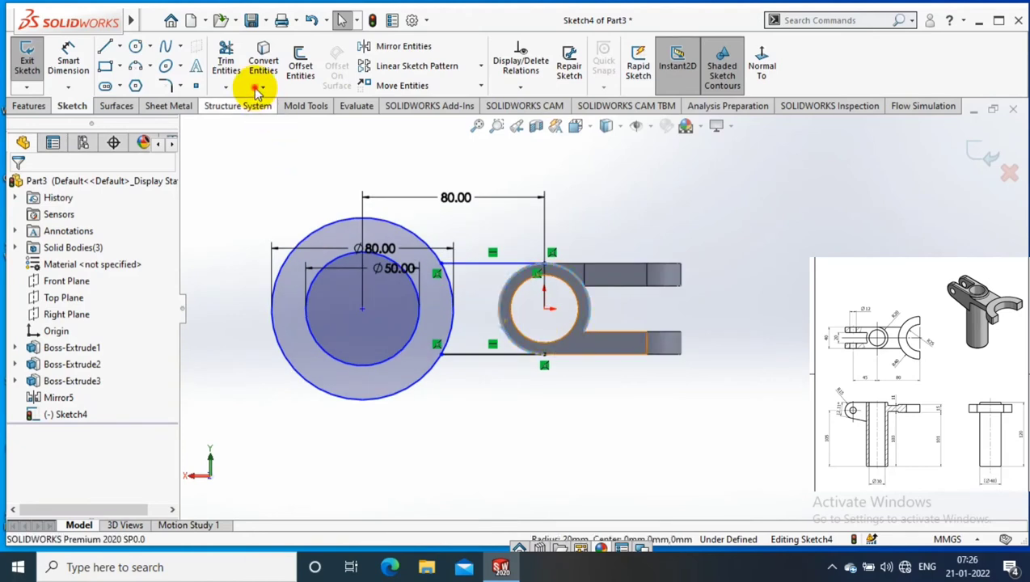
key("t")
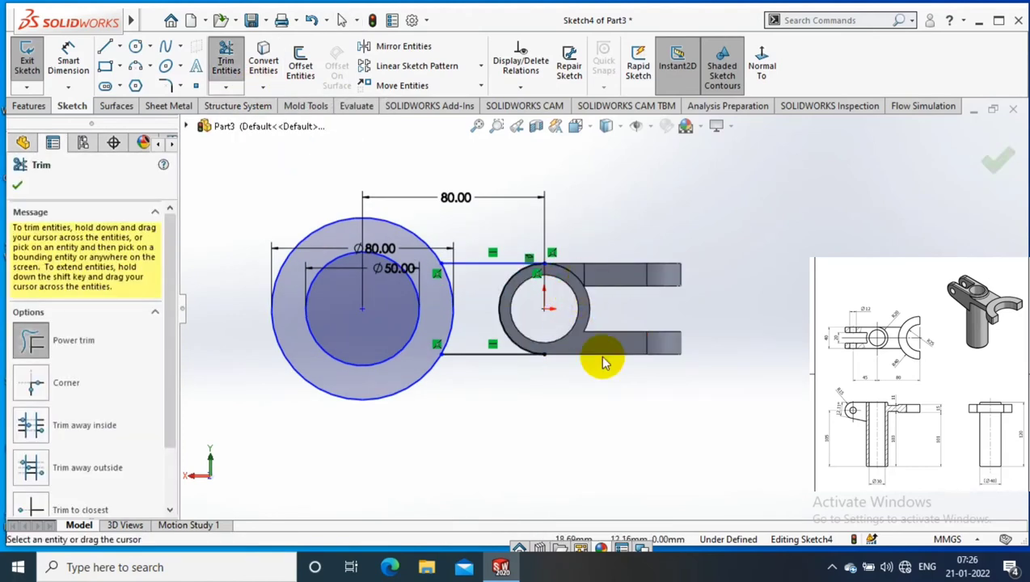
scroll(602, 324, "up", 2)
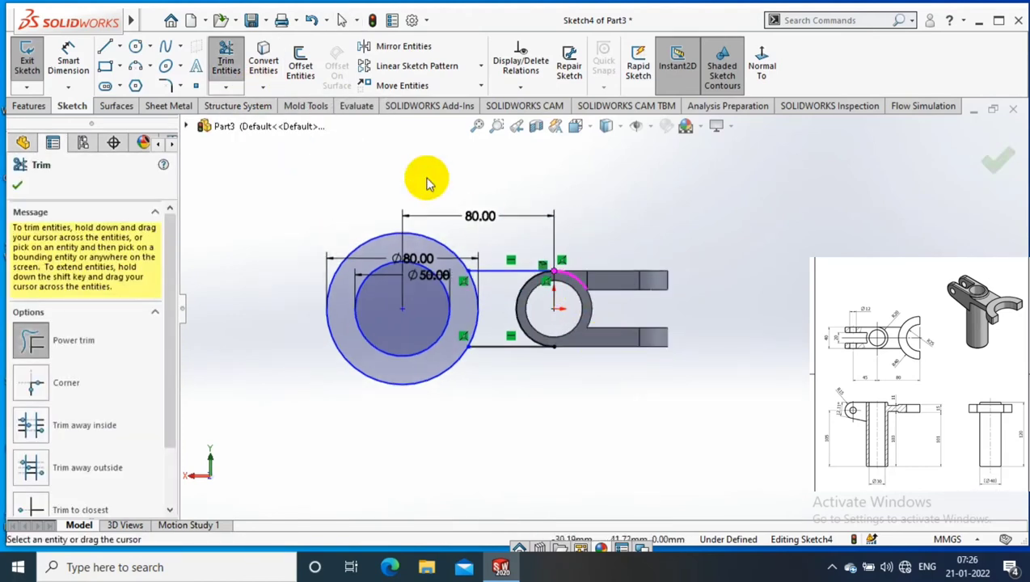
Add a vertical centerline, trim the circles' right halves and close the half-ring ends.
left_click(120, 59)
left_click(402, 174)
left_click(402, 433)
left_click(226, 86)
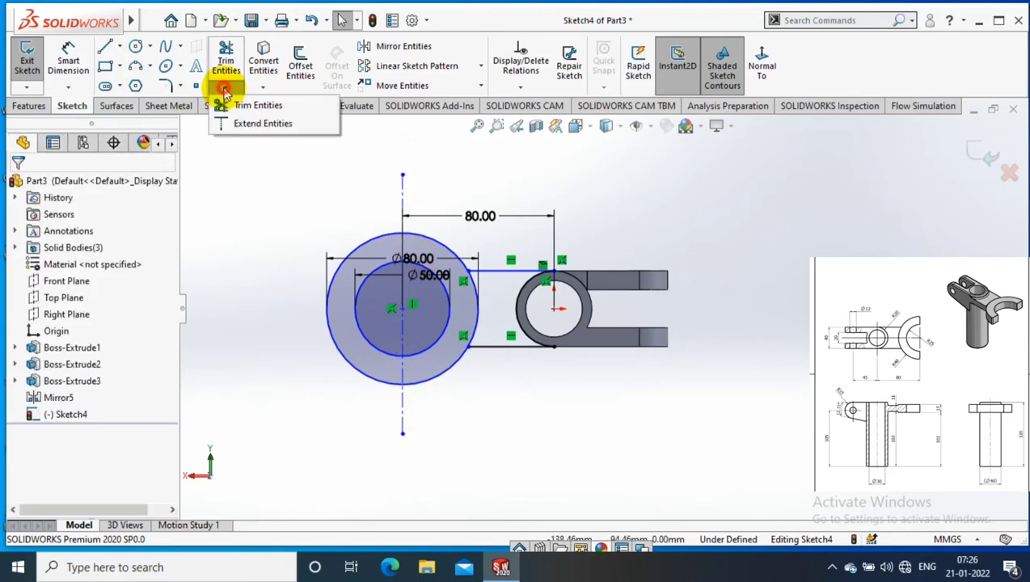
left_click(251, 103)
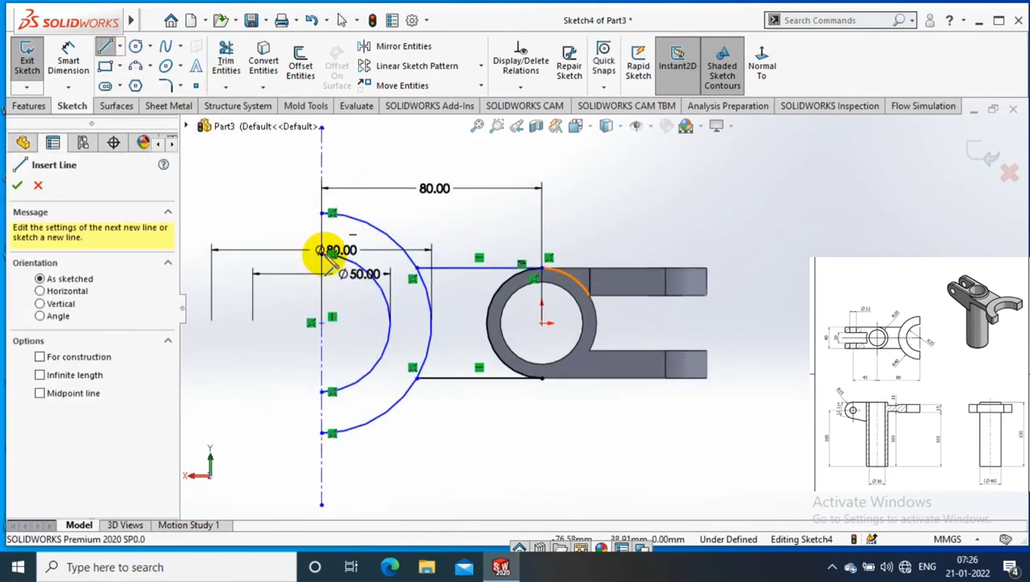
left_click(321, 250)
left_click(321, 392)
left_click(320, 432)
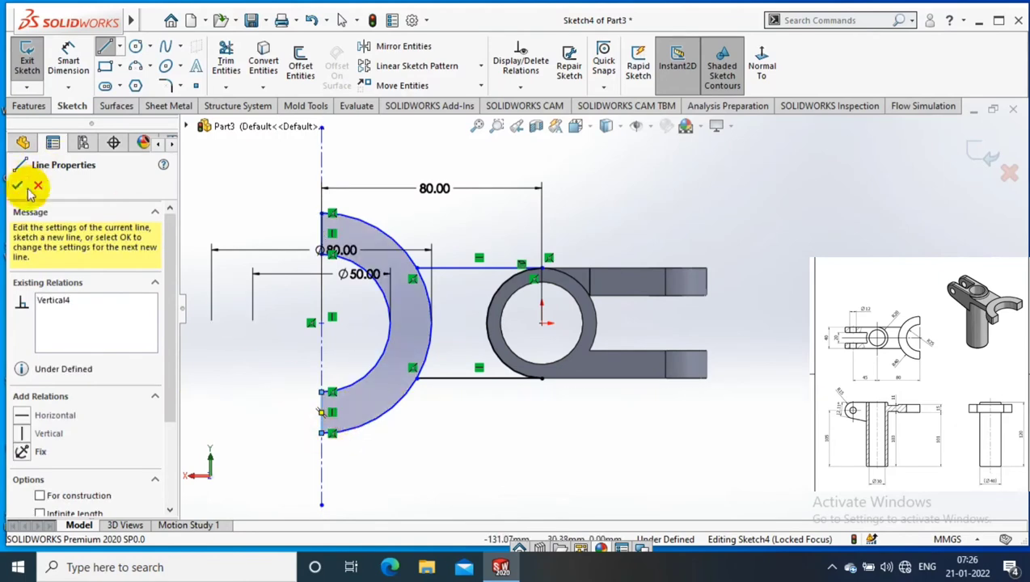
left_click(17, 185)
Zoom out to an isometric view and exit the finished sketch.
key("z")
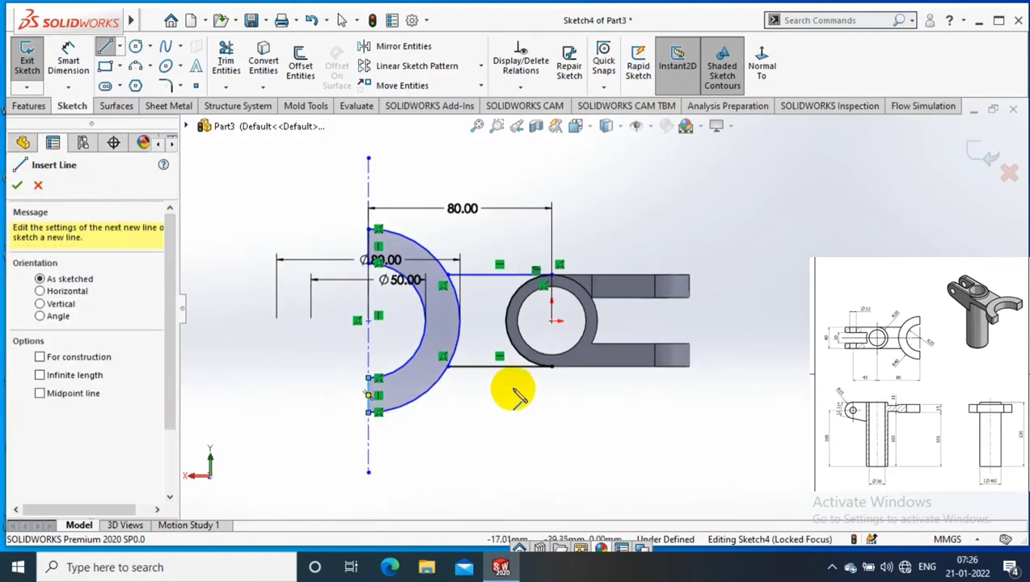
key("ctrl+7")
left_click(17, 185)
left_click(25, 58)
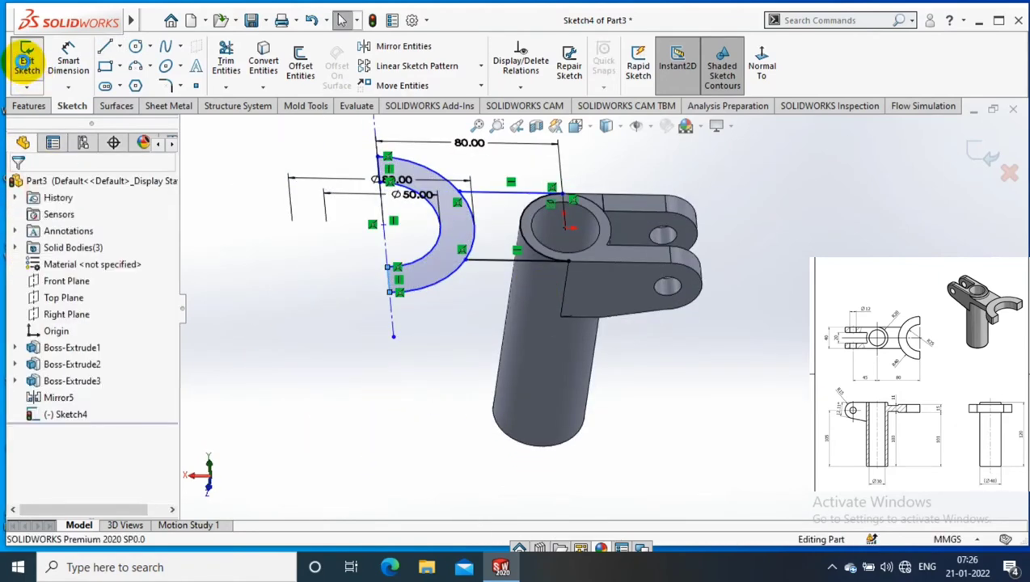
Extrude the half-ring sketch starting from a 4 mm offset.
left_click(325, 334)
middle_click_drag(285, 289, 419, 297)
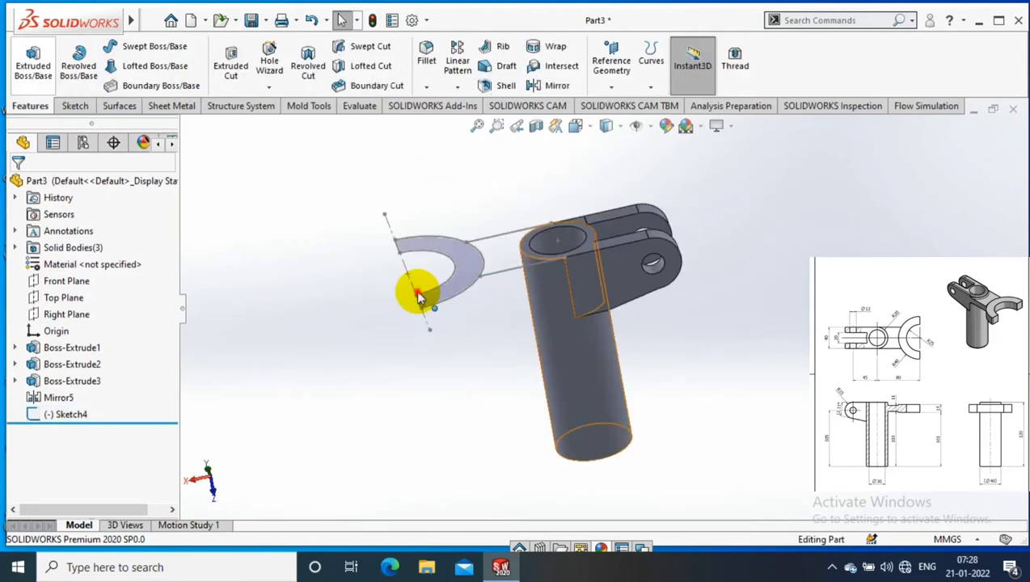
left_click(32, 65)
left_click(81, 232)
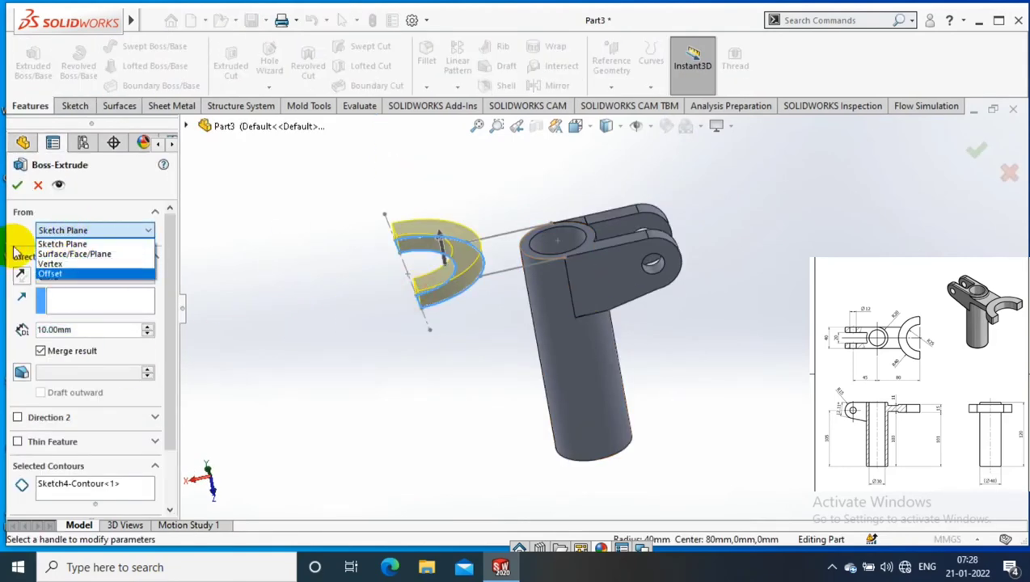
left_click(49, 271)
type("4")
left_click(263, 249)
middle_click_drag(348, 322, 277, 252)
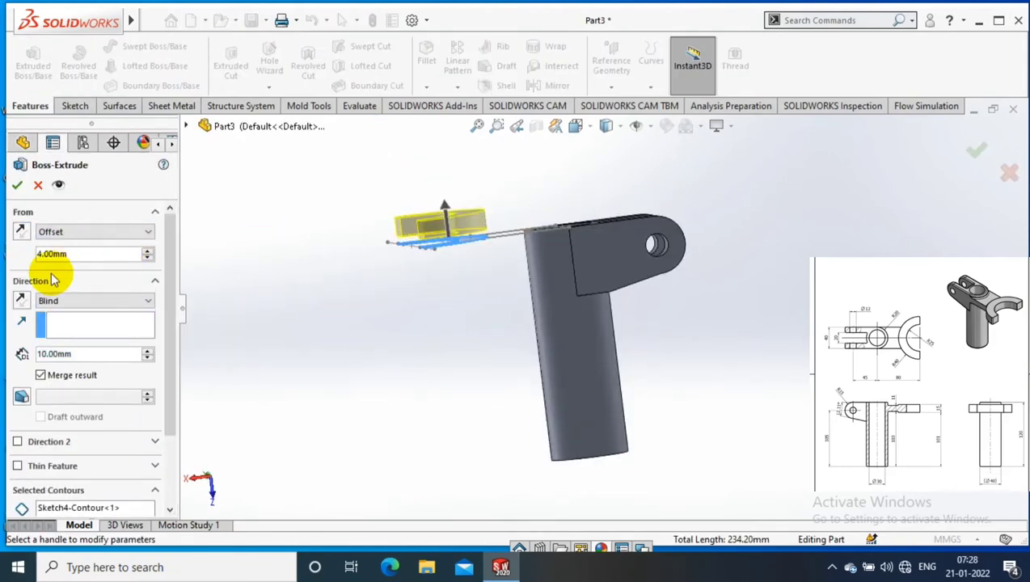
middle_click_drag(208, 322, 212, 345)
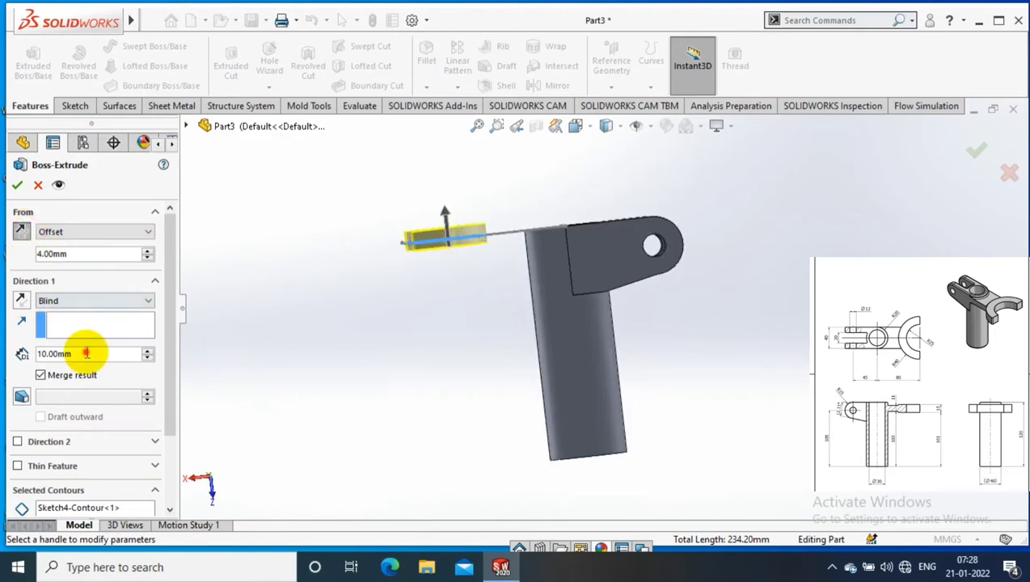
Reverse the 10 mm extrusion downward, accept it, and select Sketch4 under Boss-Extrude5.
left_click(22, 354)
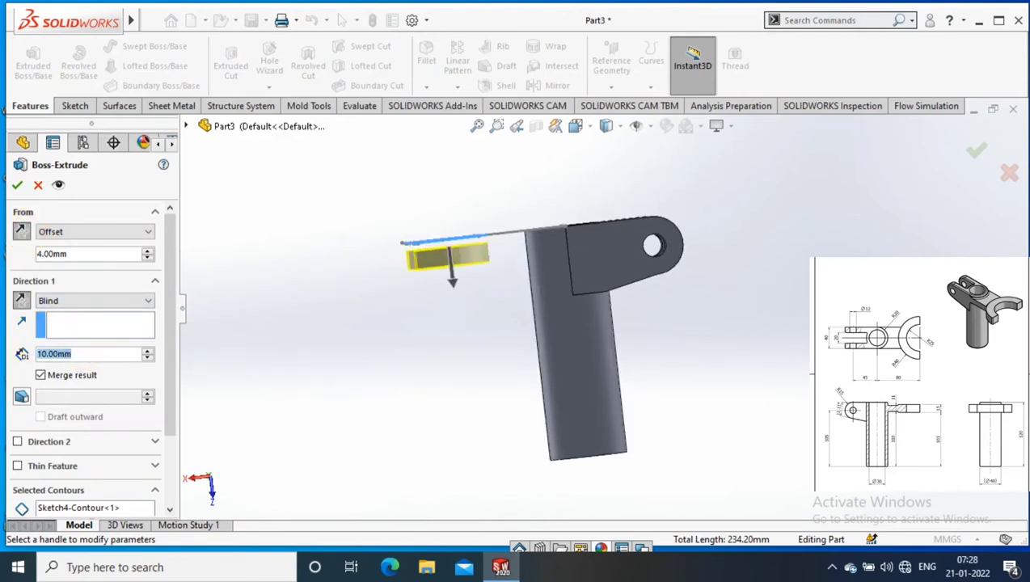
type("15")
left_click(17, 185)
middle_click_drag(642, 215, 632, 291)
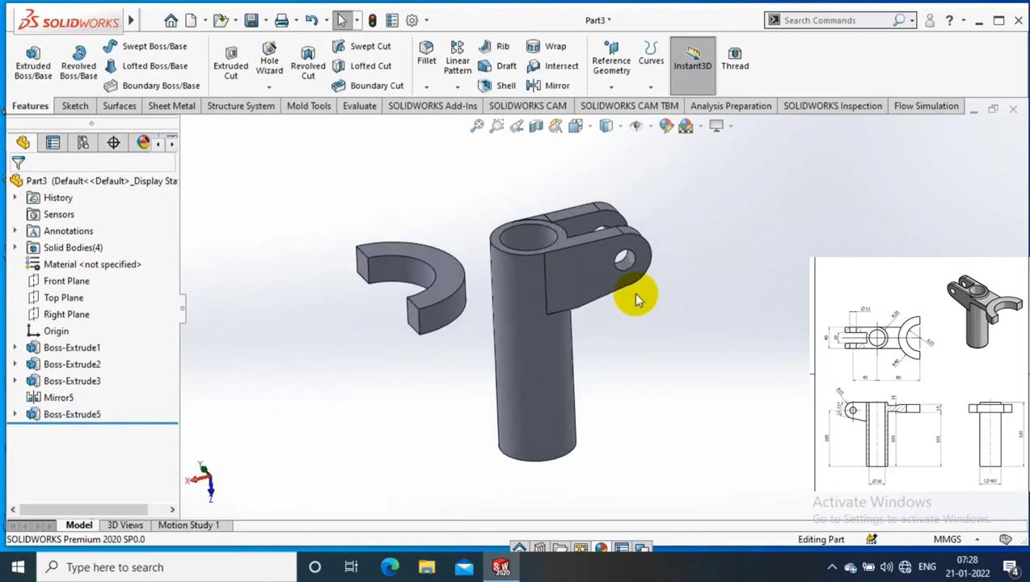
left_click(17, 414)
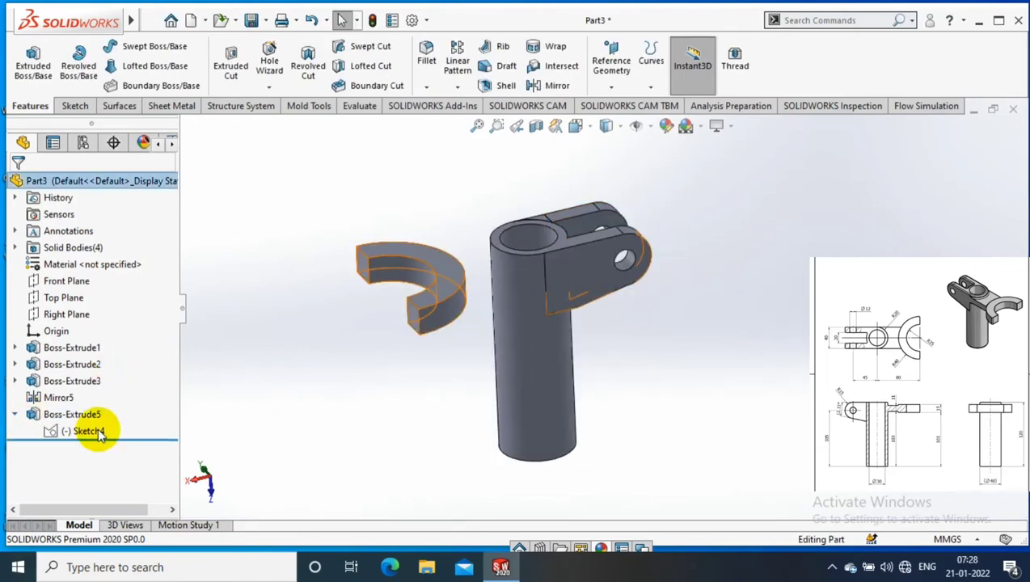
left_click(99, 433)
Extrude Sketch4 with only the arm region selected and Thin Feature turned off.
left_click(31, 63)
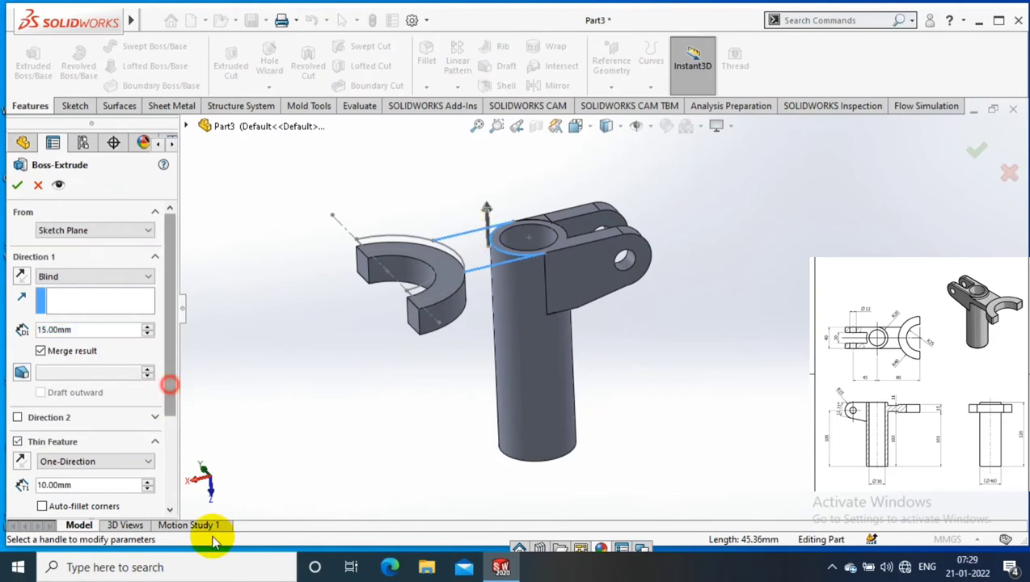
scroll(137, 476, "down", 3)
right_click(144, 426)
key("Delete")
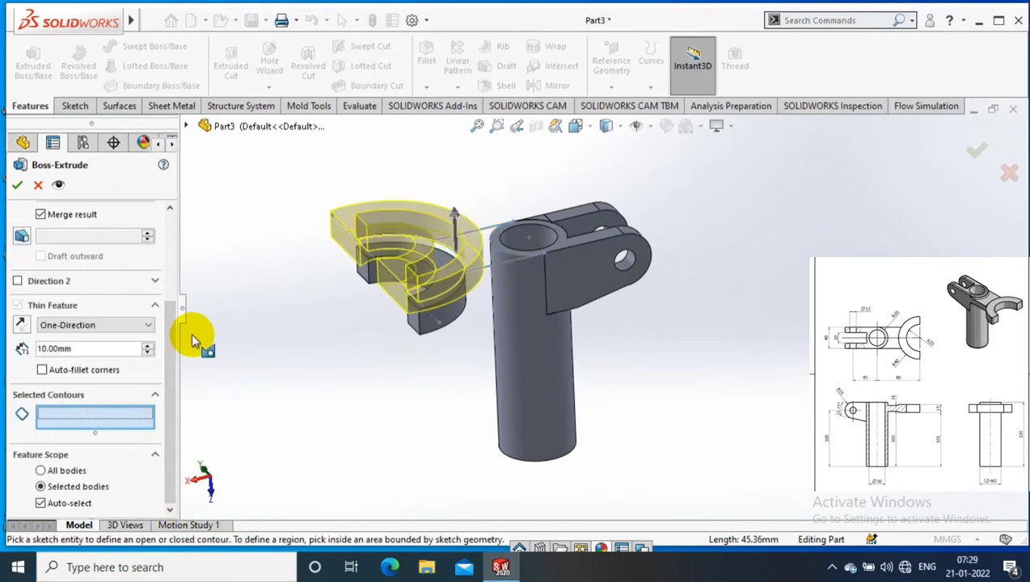
left_click(497, 257)
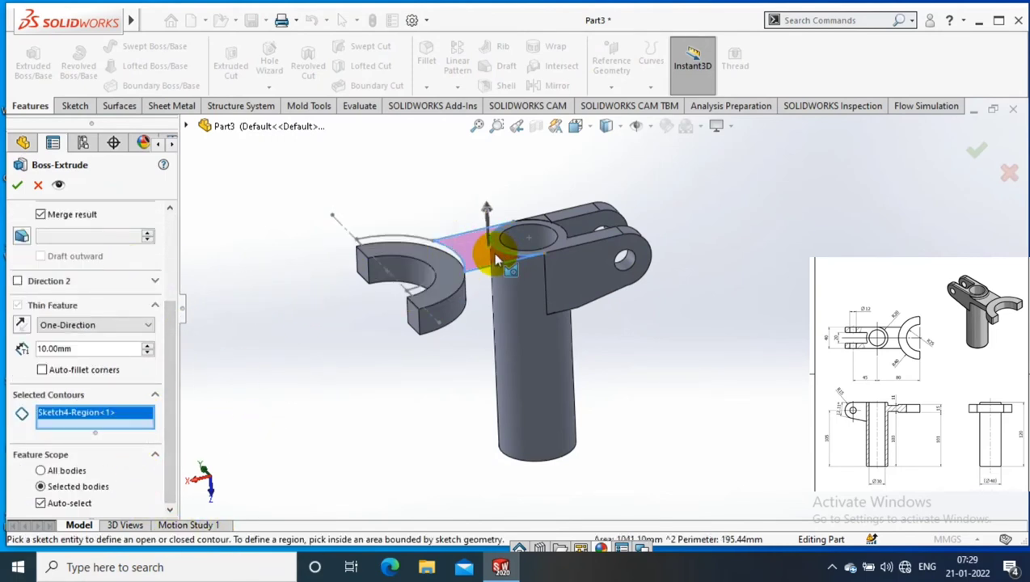
scroll(166, 345, "up", 5)
left_click(18, 427)
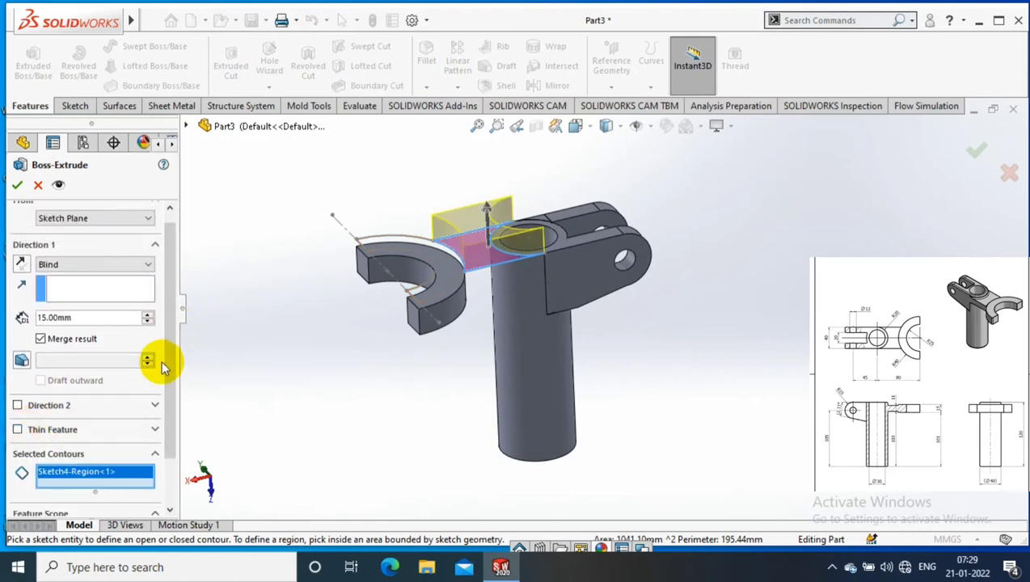
Start the arm extrusion from a 6 mm offset with Blind end condition and accept it.
scroll(160, 360, "up", 2)
left_click(102, 231)
left_click(65, 273)
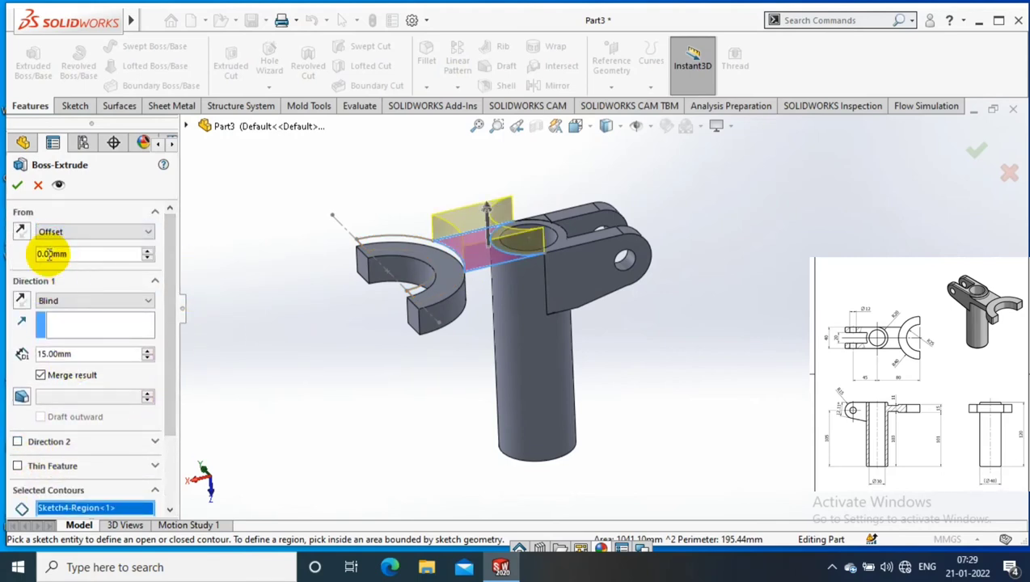
left_click(80, 253)
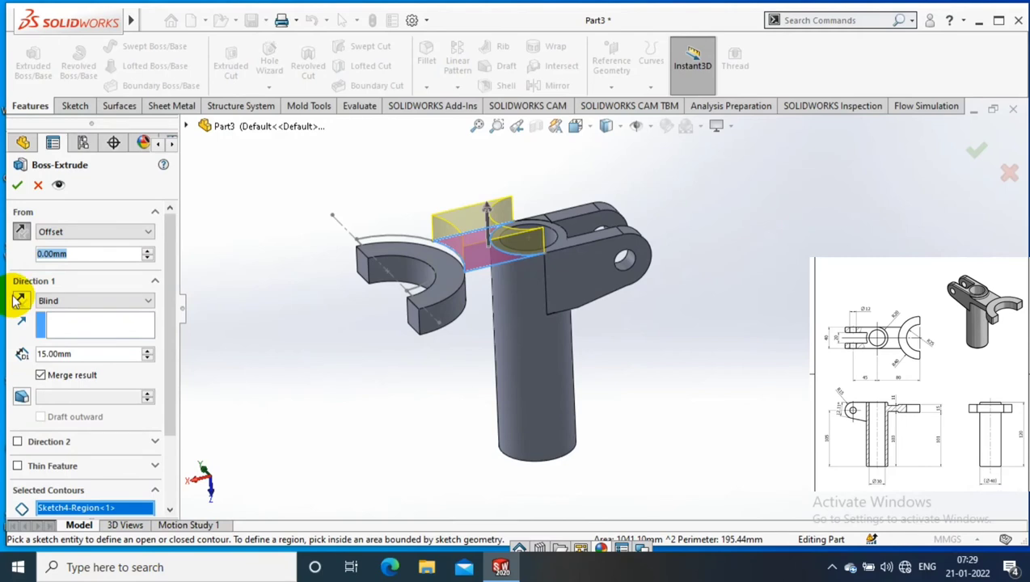
type("6")
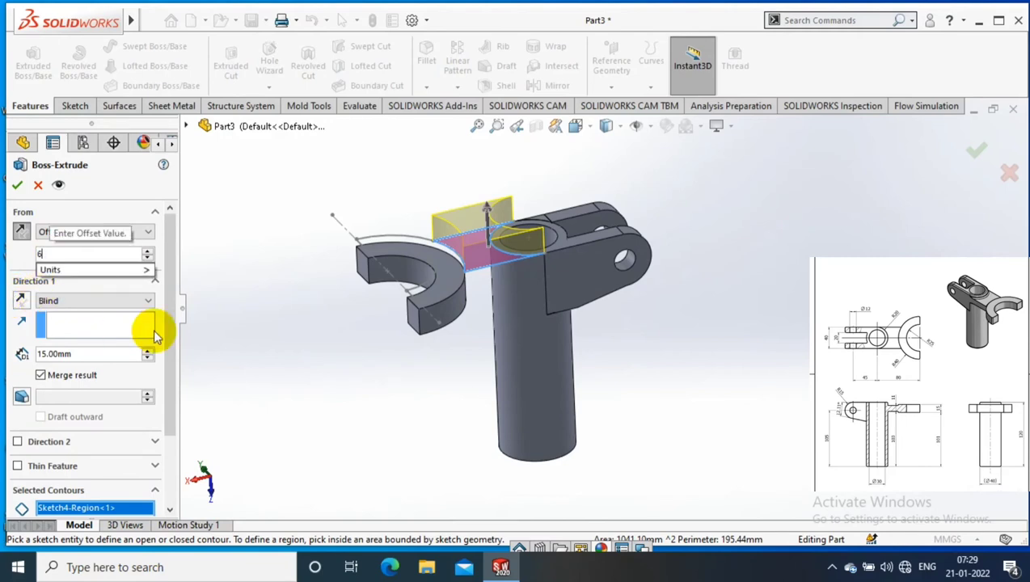
left_click(100, 311)
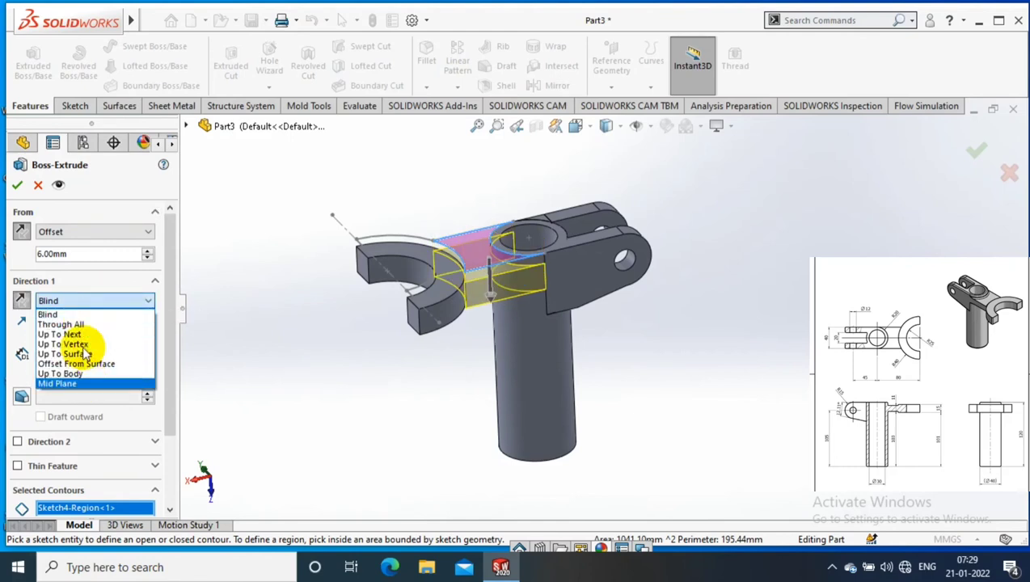
left_click(69, 312)
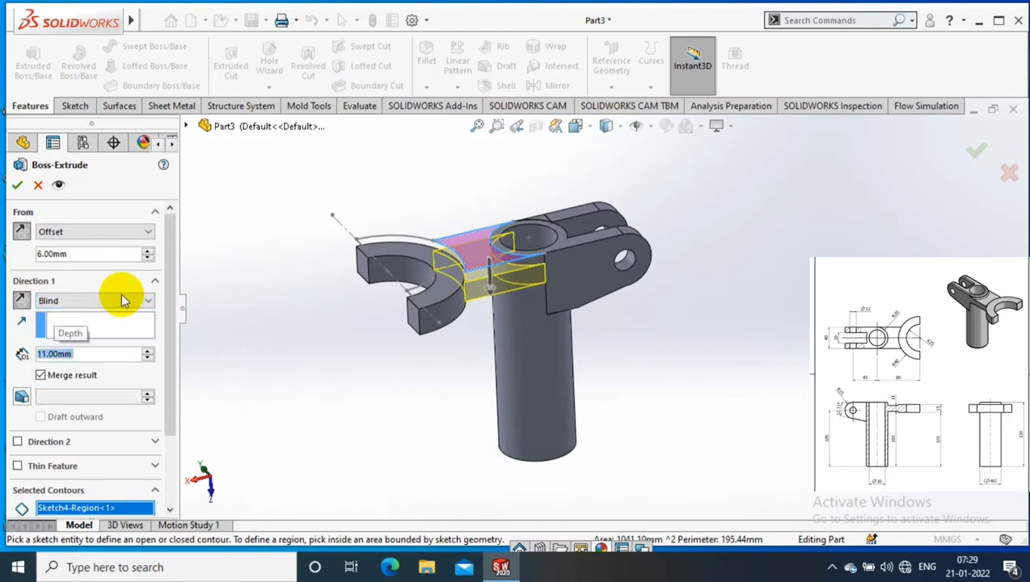
left_click(17, 184)
left_click(286, 399)
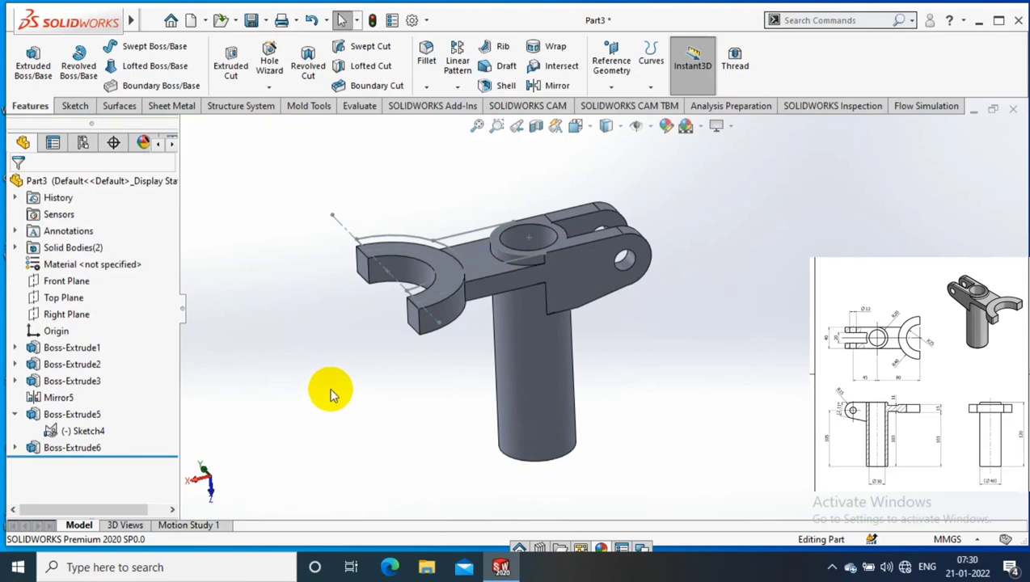
Fillet the edge where the arm meets the tube boss with a 1 mm radius.
middle_click_drag(384, 336, 671, 260)
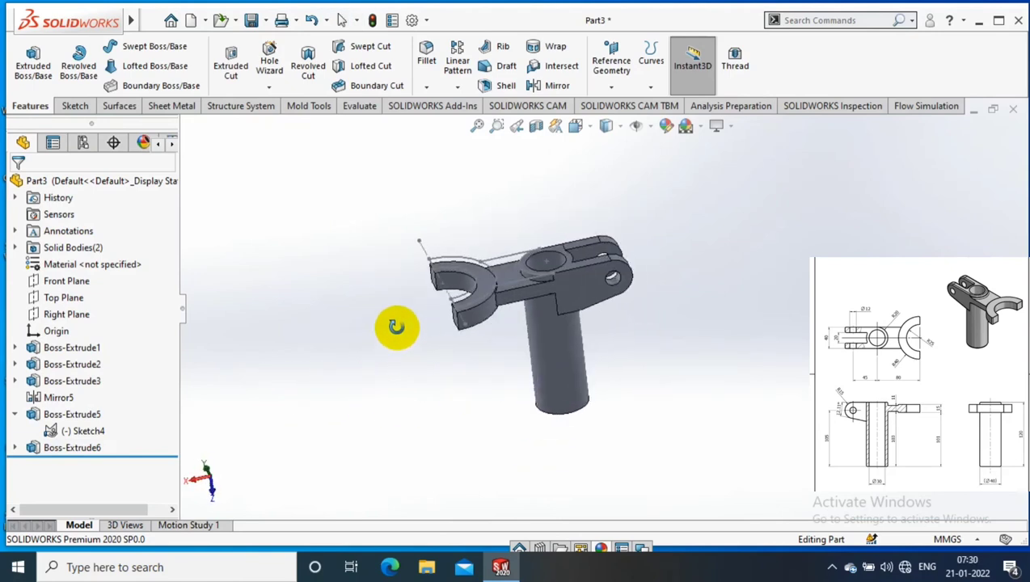
middle_click_drag(788, 352, 391, 153)
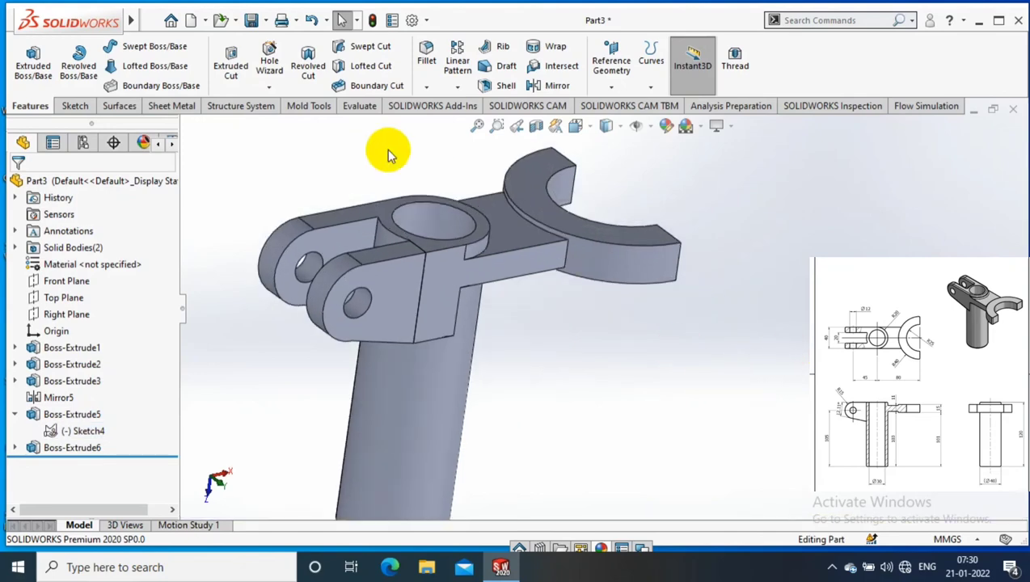
left_click(426, 86)
left_click(446, 132)
left_click(508, 267)
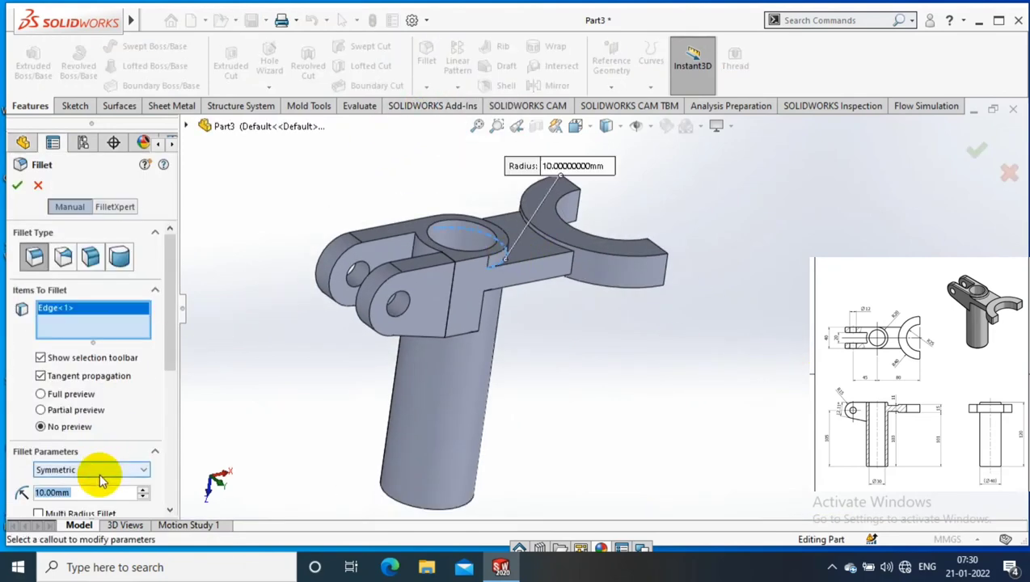
type("1")
key("Return")
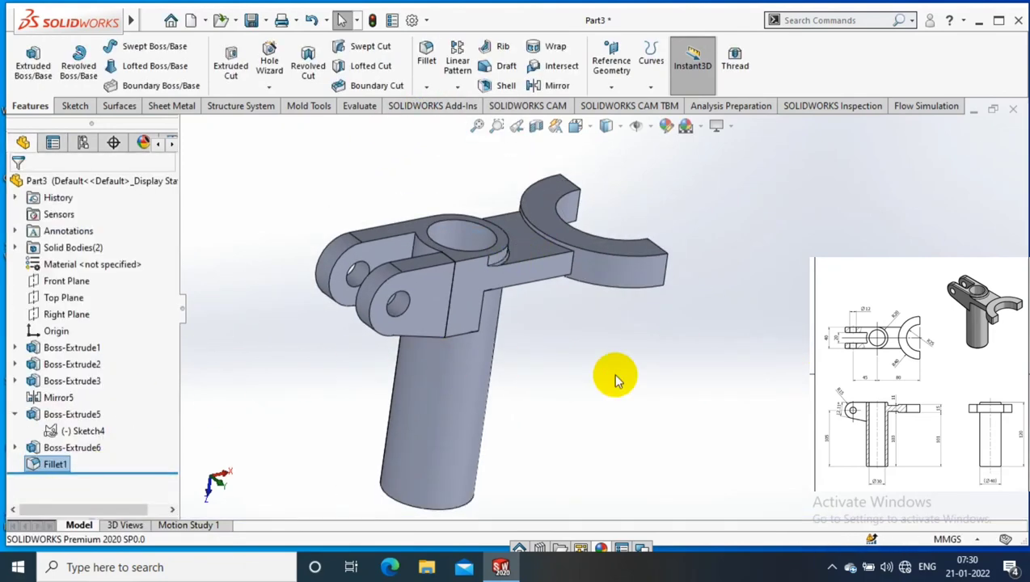
Fillet both fork arm tip edges at 1 mm radius.
middle_click_drag(608, 375, 561, 388, "ctrl")
left_click(425, 88)
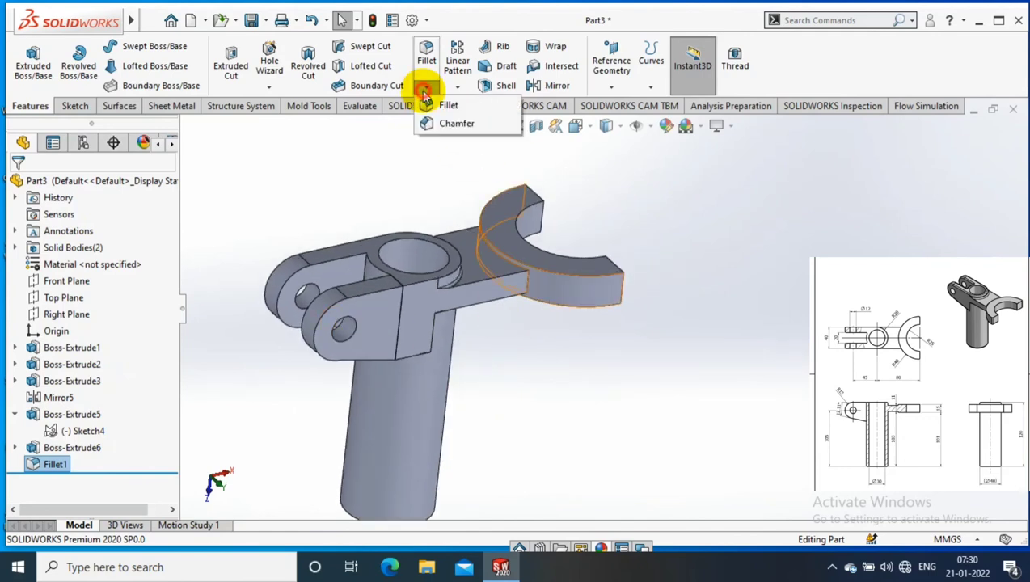
left_click(449, 105)
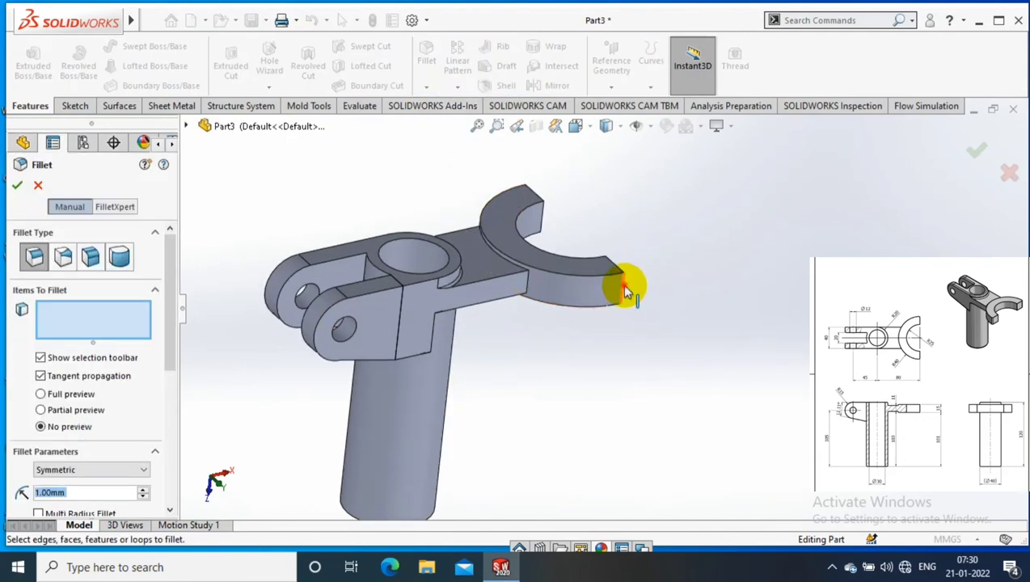
left_click(610, 306)
middle_click_drag(632, 444, 344, 238)
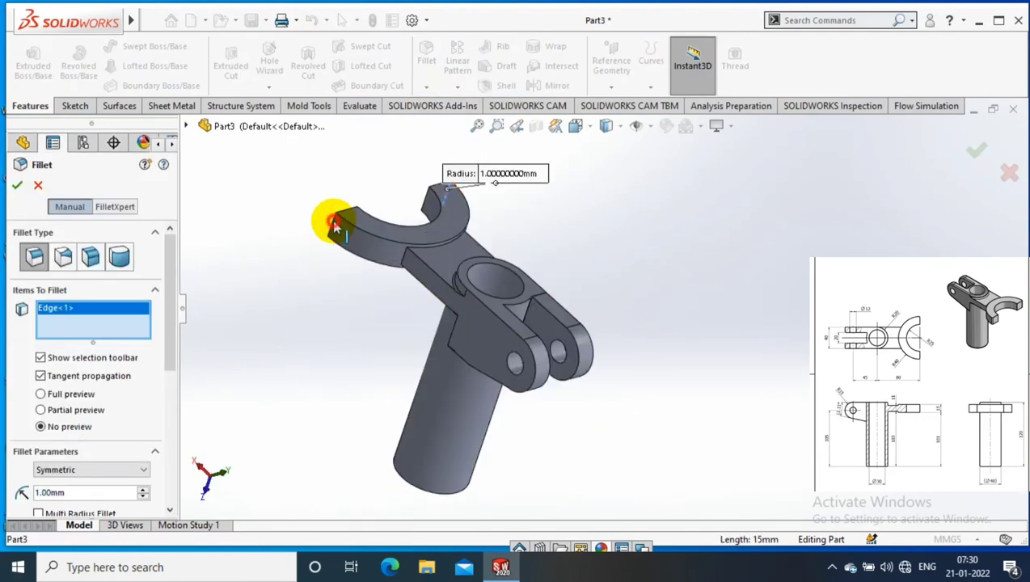
left_click(334, 226)
left_click(17, 185)
Turn the model upright and start editing the part's colour from the tube face.
mouse_move(529, 259)
middle_mouse_down()
mouse_move(402, 343)
mouse_move(510, 382)
mouse_move(575, 319)
mouse_move(599, 356)
middle_mouse_up()
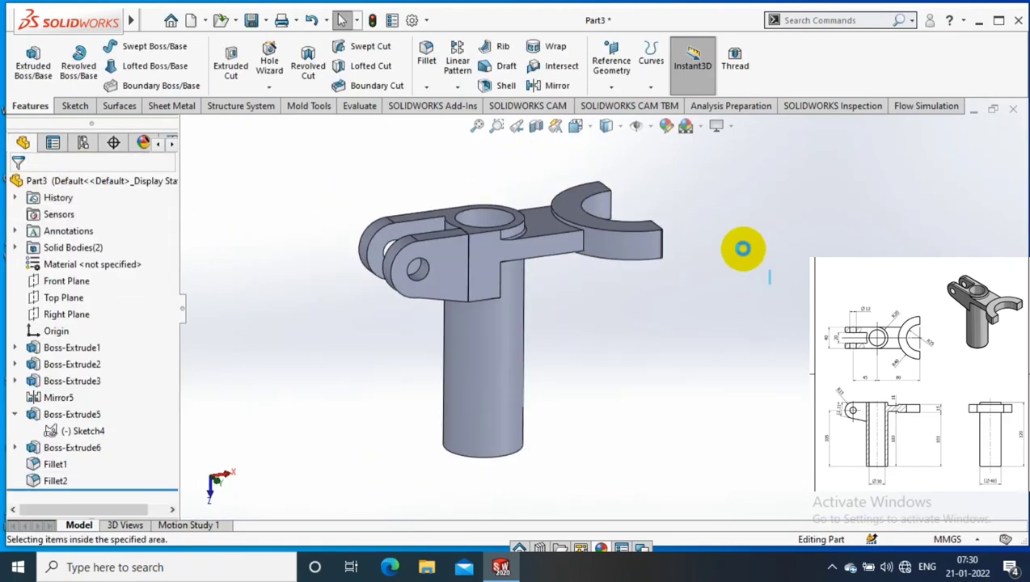
left_click_drag(742, 249, 732, 208)
right_click(503, 316)
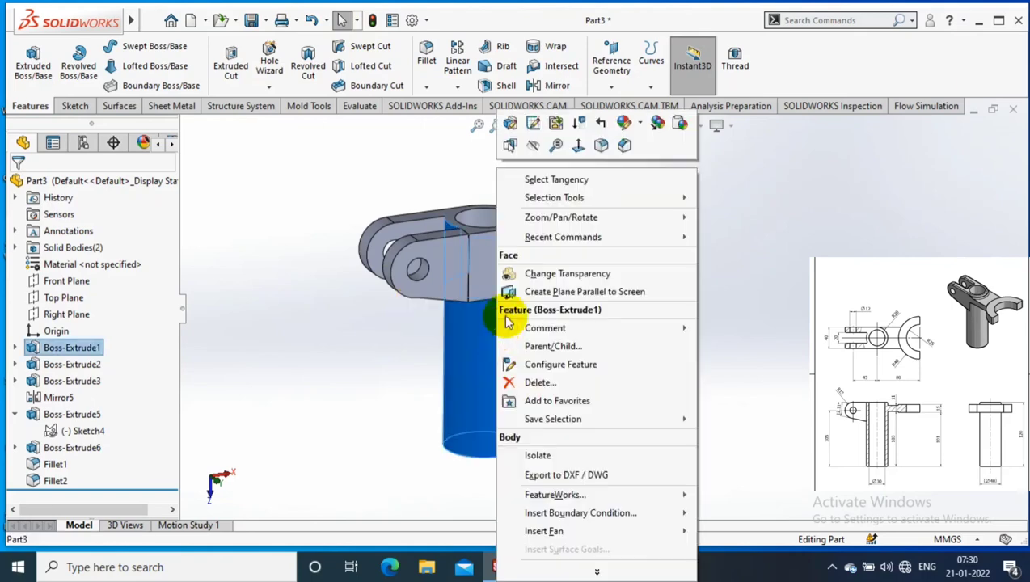
left_click(653, 191)
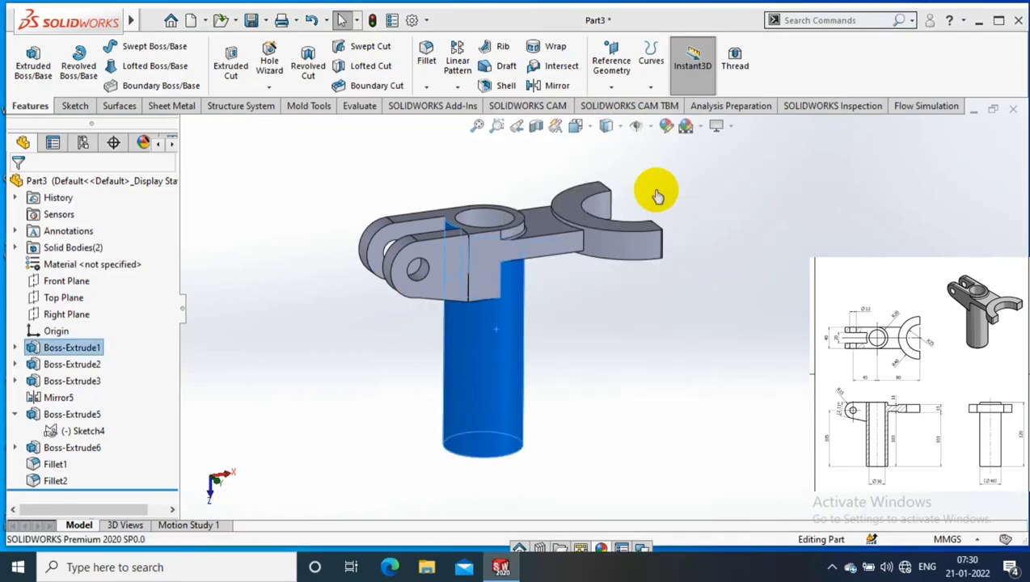